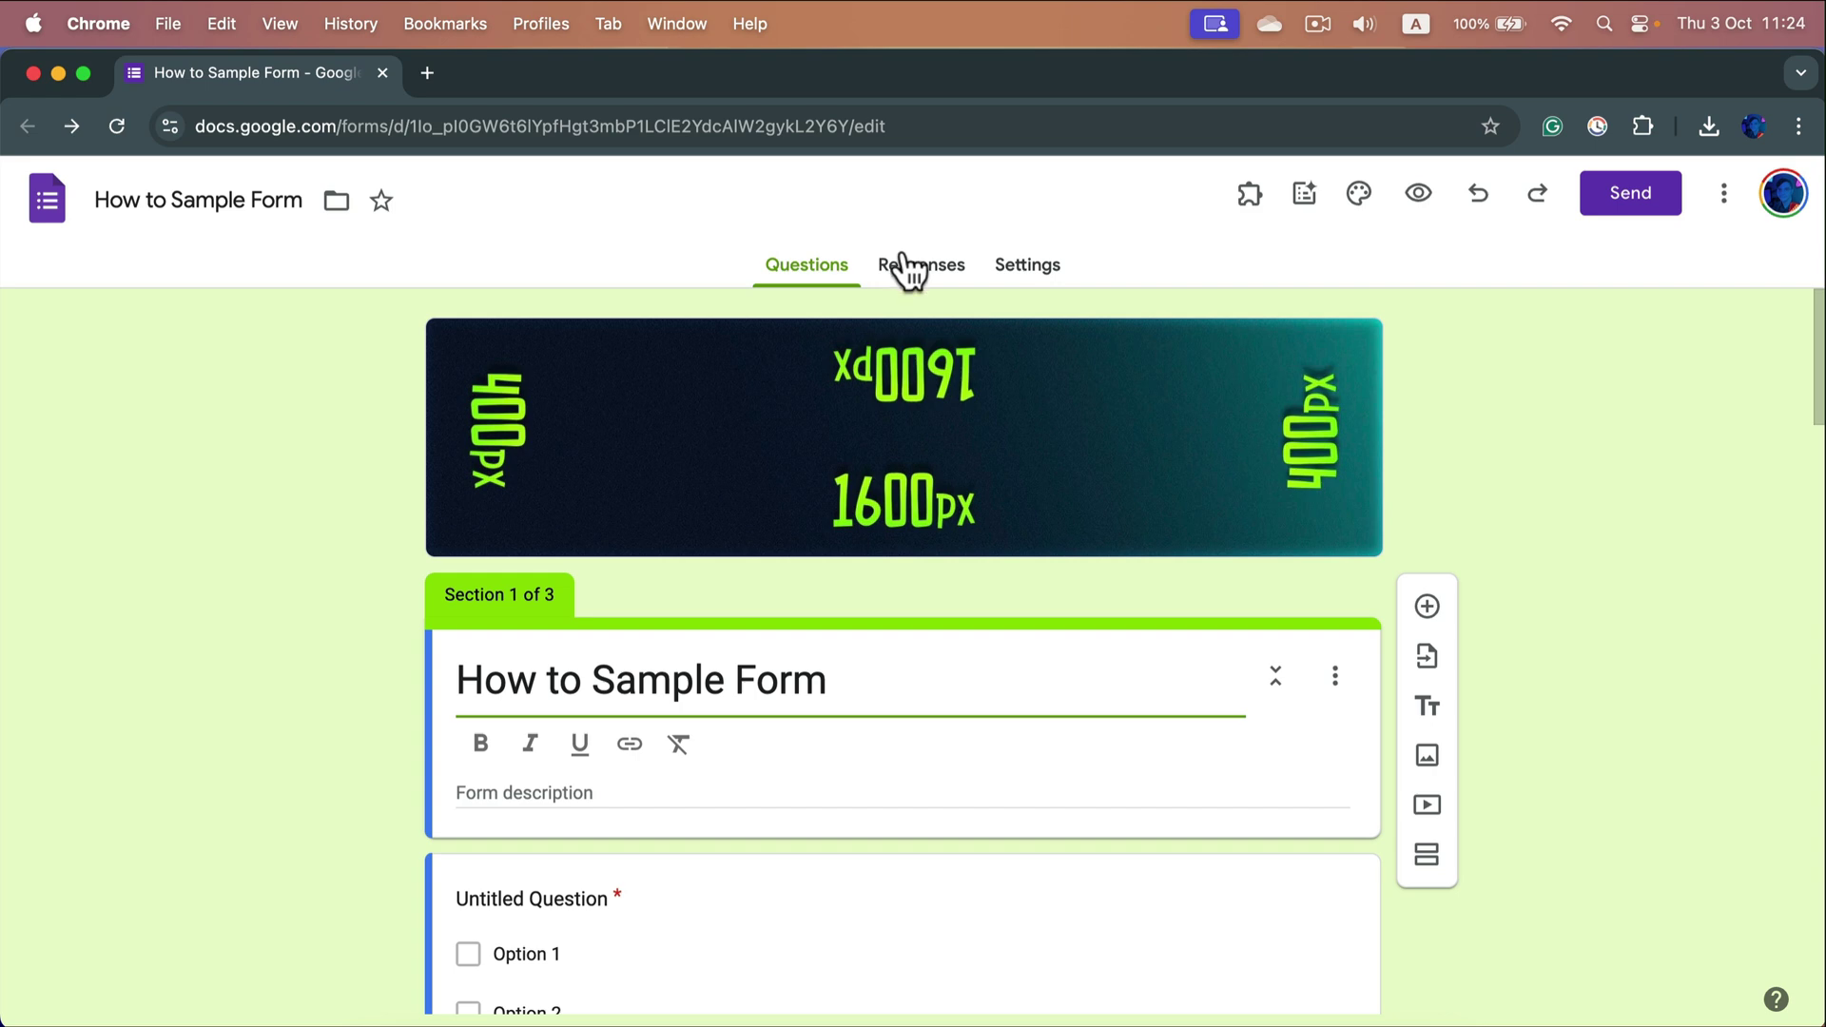
- Turn on quiz mode in Settings, with grades released immediately and a 1-point default
click(1053, 278)
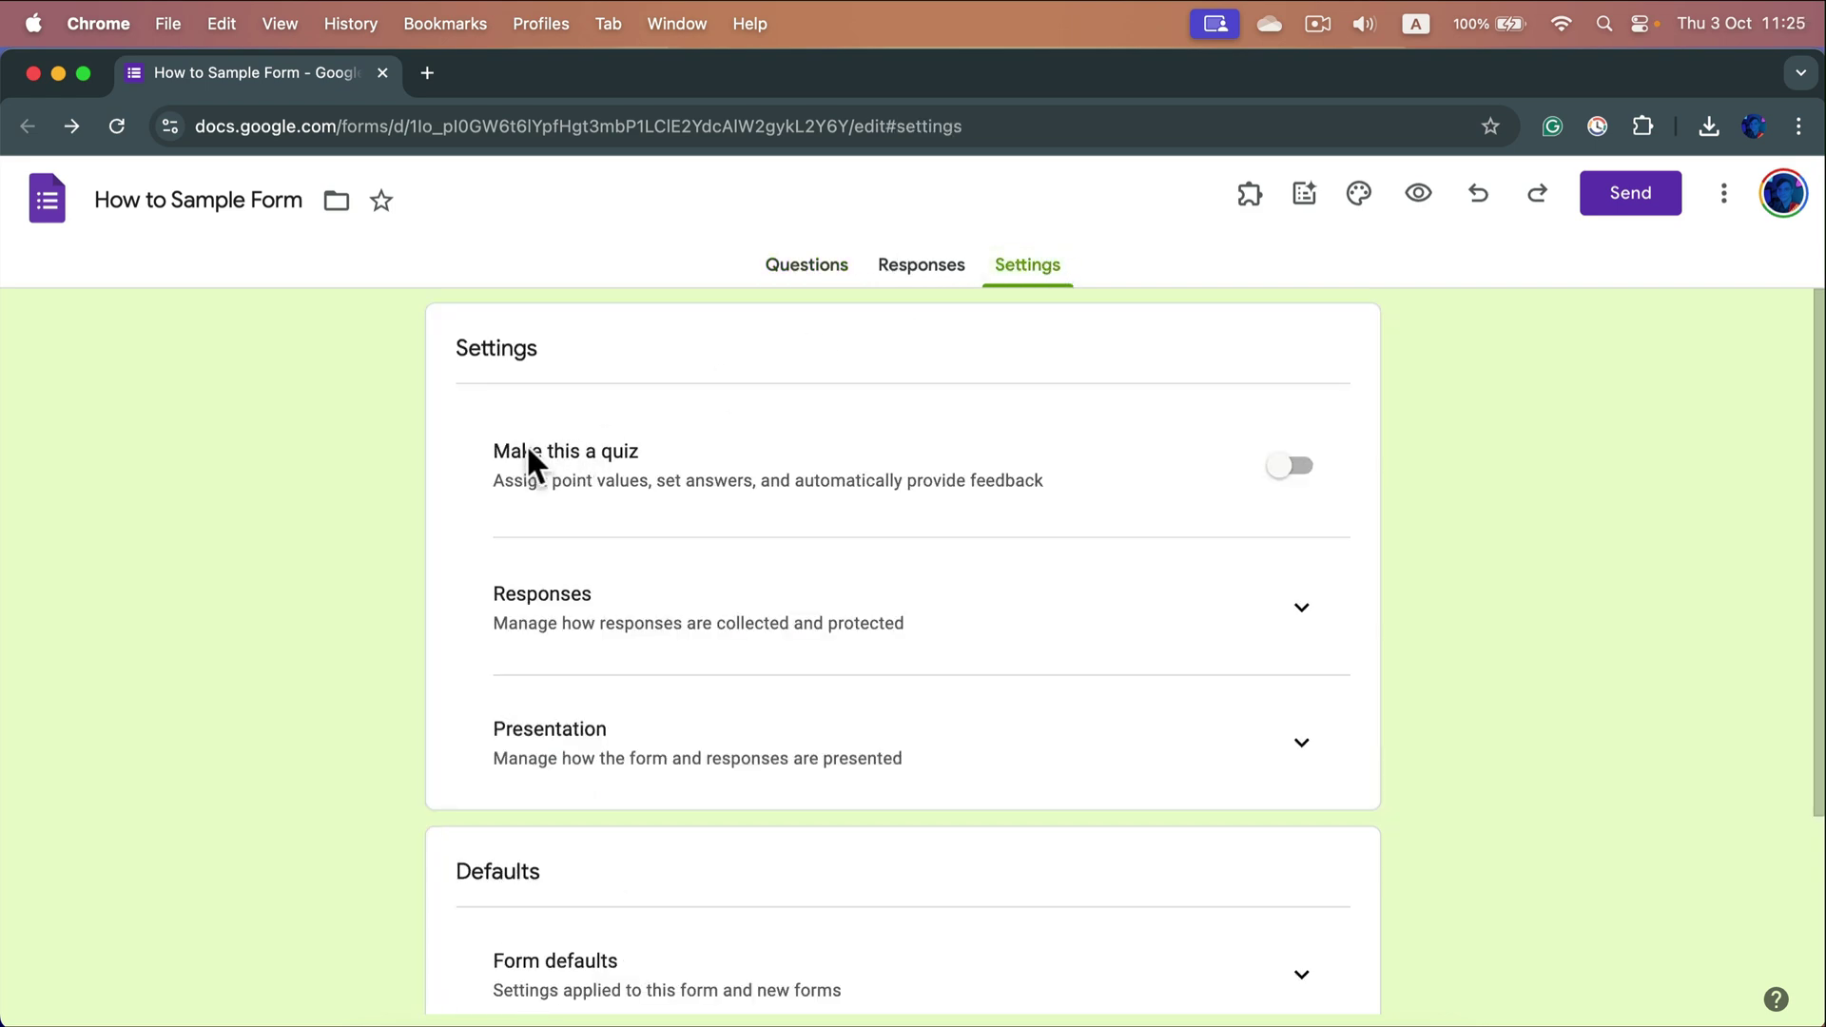
click(1292, 468)
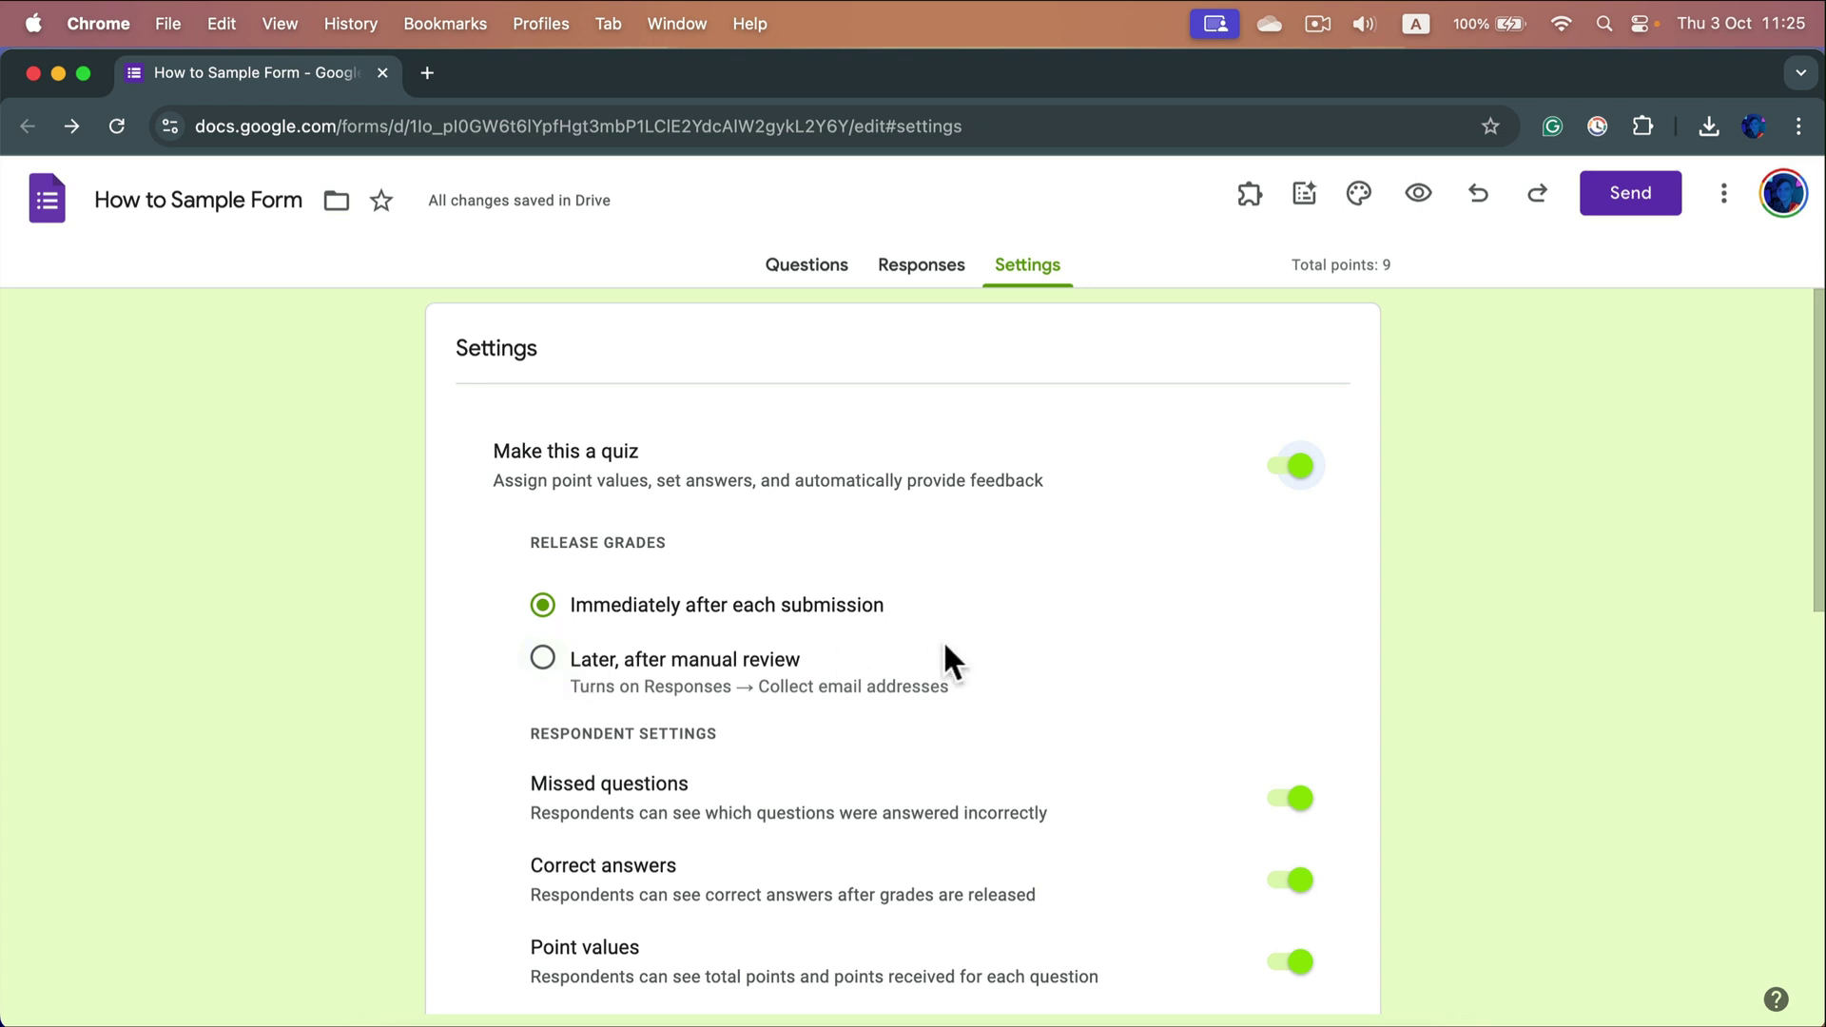
scroll(941, 647, down, 2)
scroll(1283, 646, down, 3)
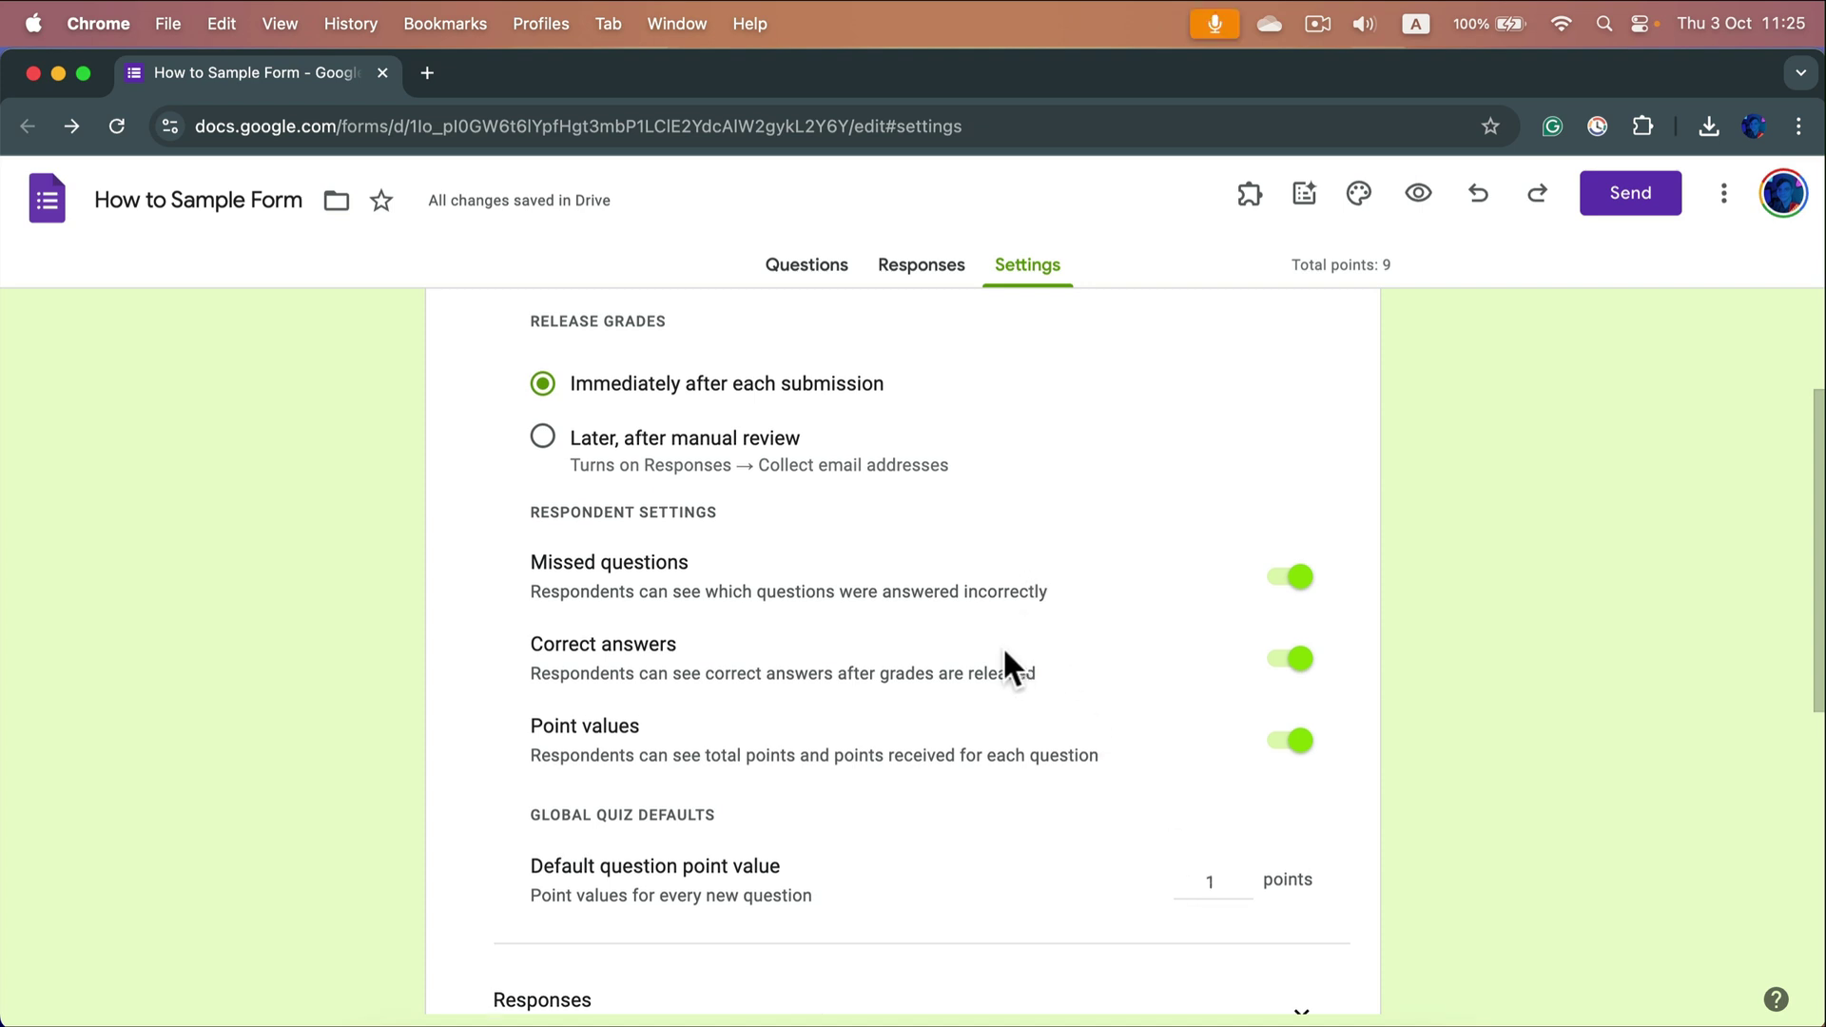
scroll(1014, 304, up, 3)
- In Untitled Question's answer key, set 2 points and mark Option 1 and Option 4 correct
click(826, 267)
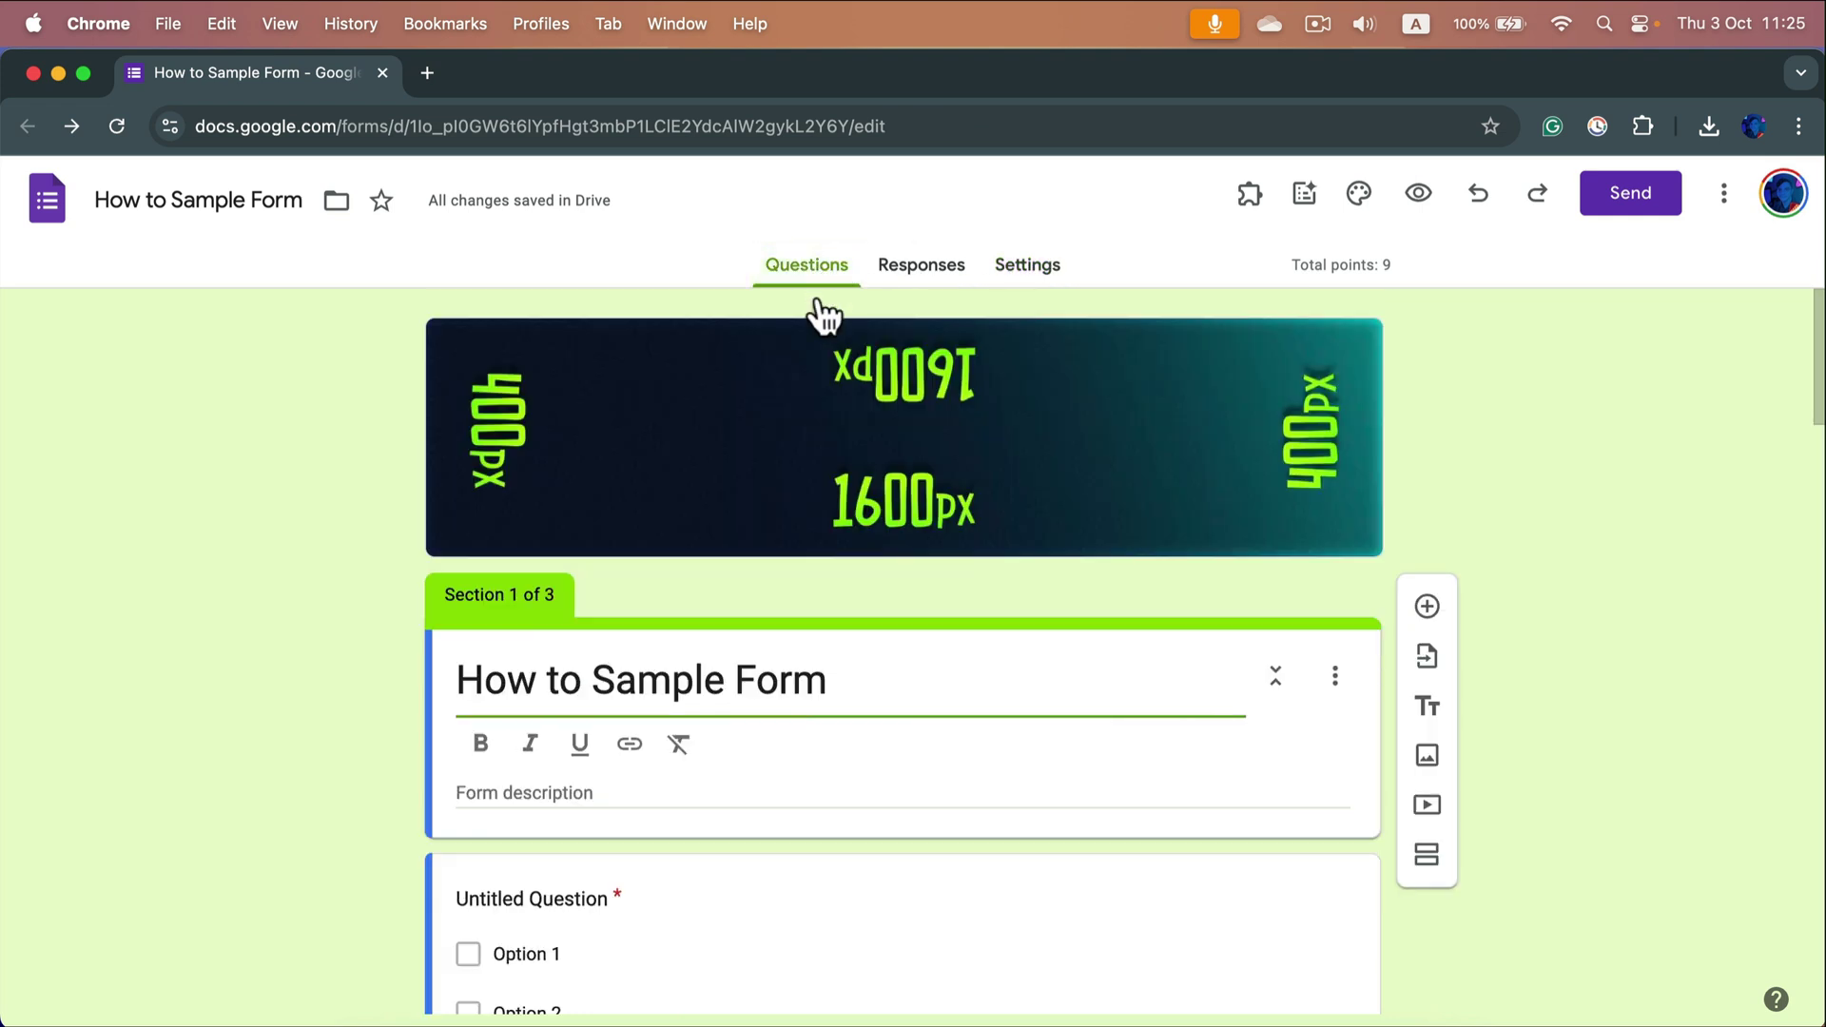
scroll(868, 700, down, 3)
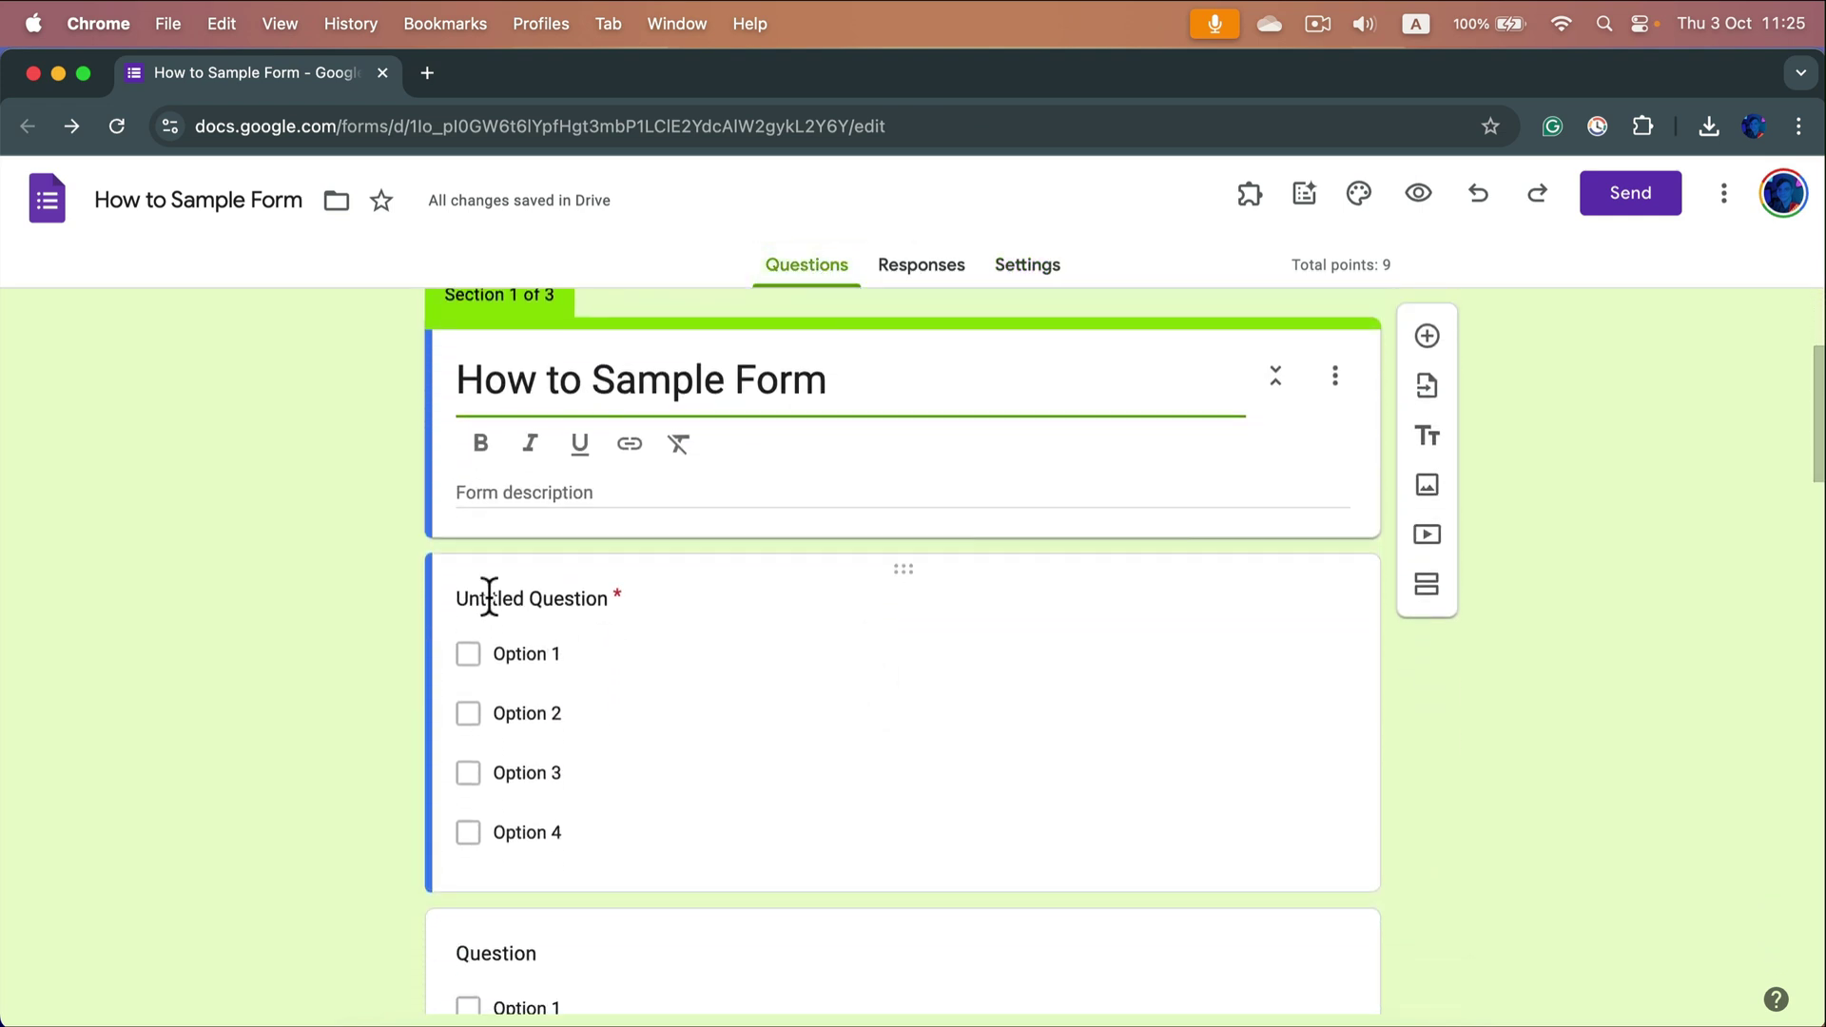
click(922, 569)
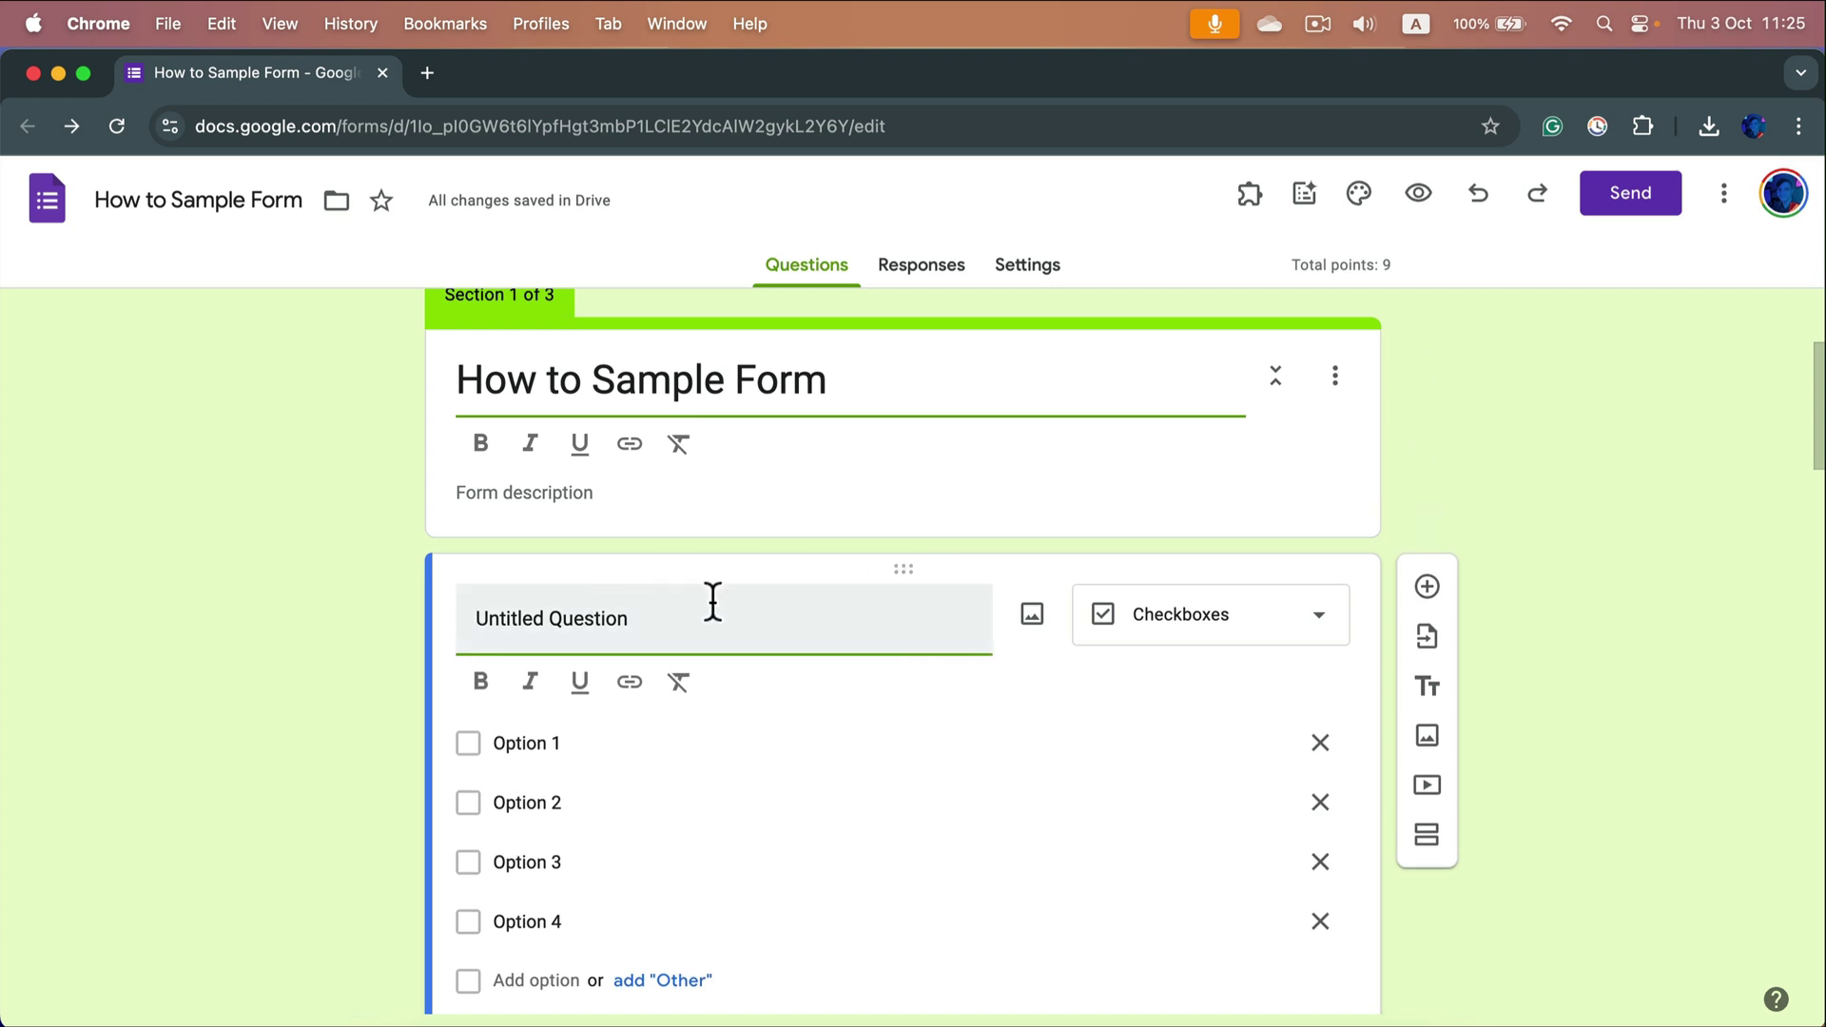
scroll(759, 601, down, 2)
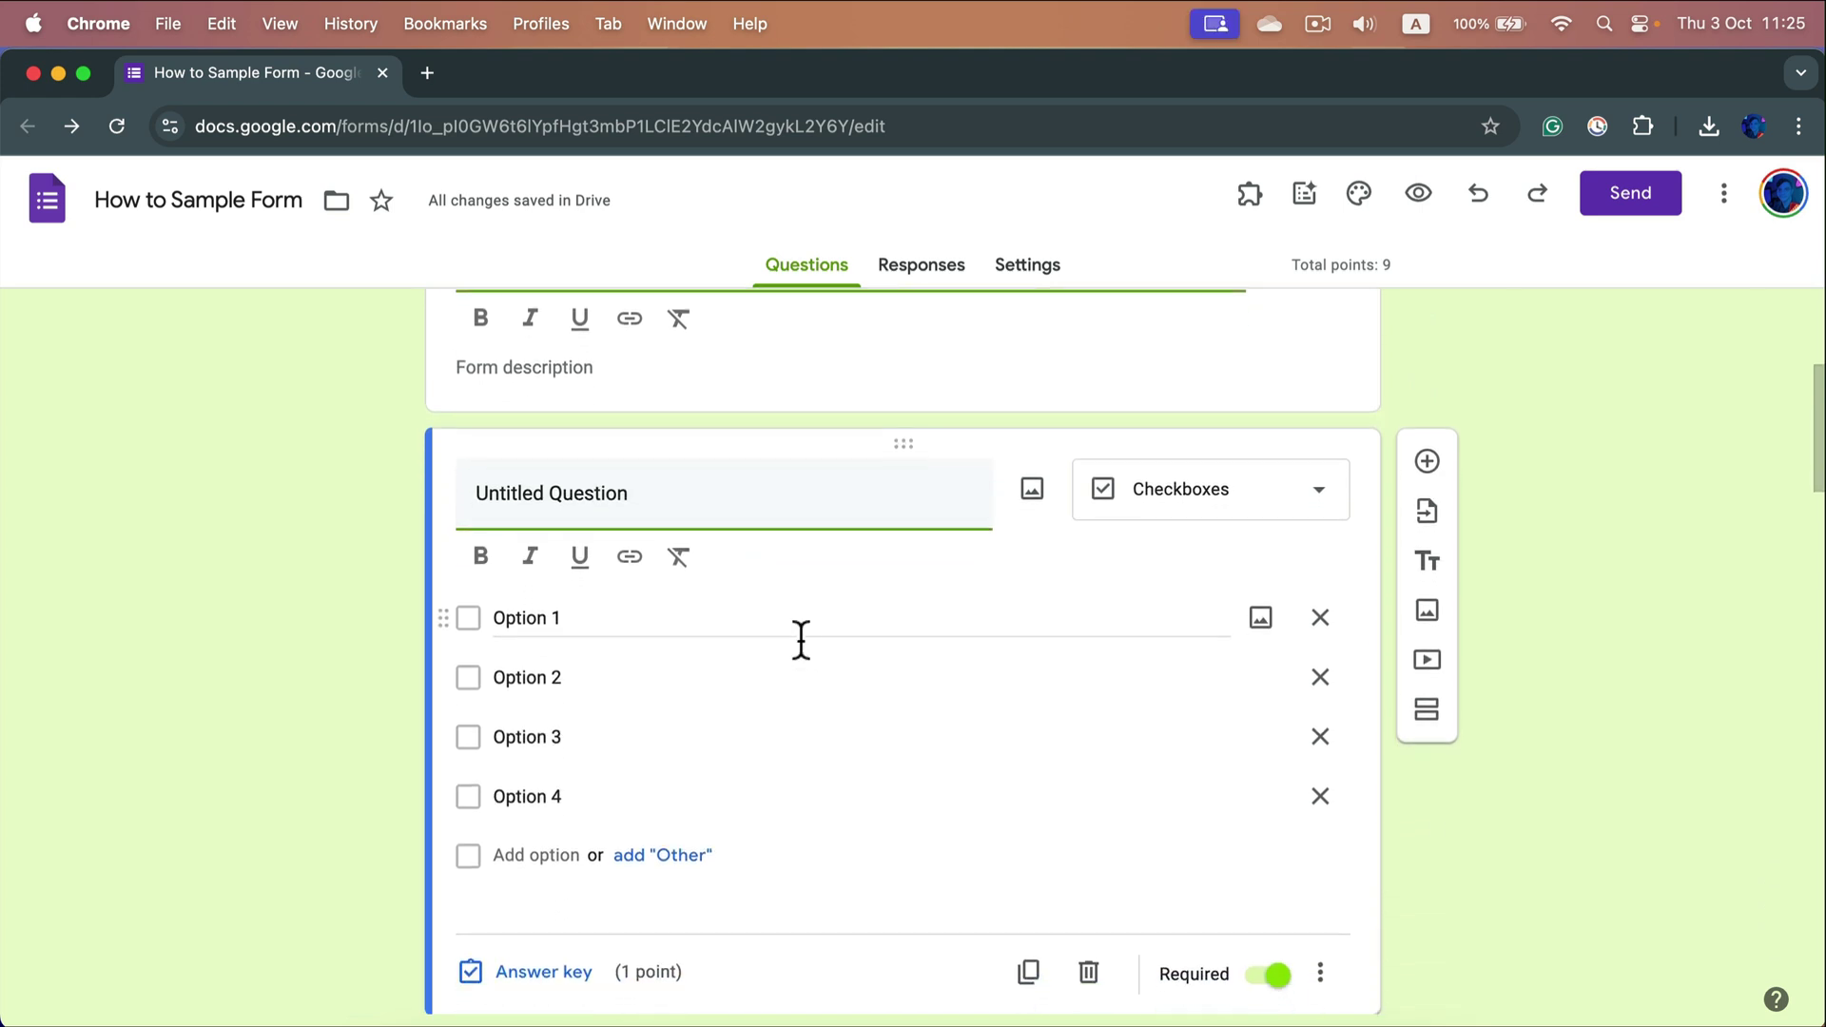
click(584, 966)
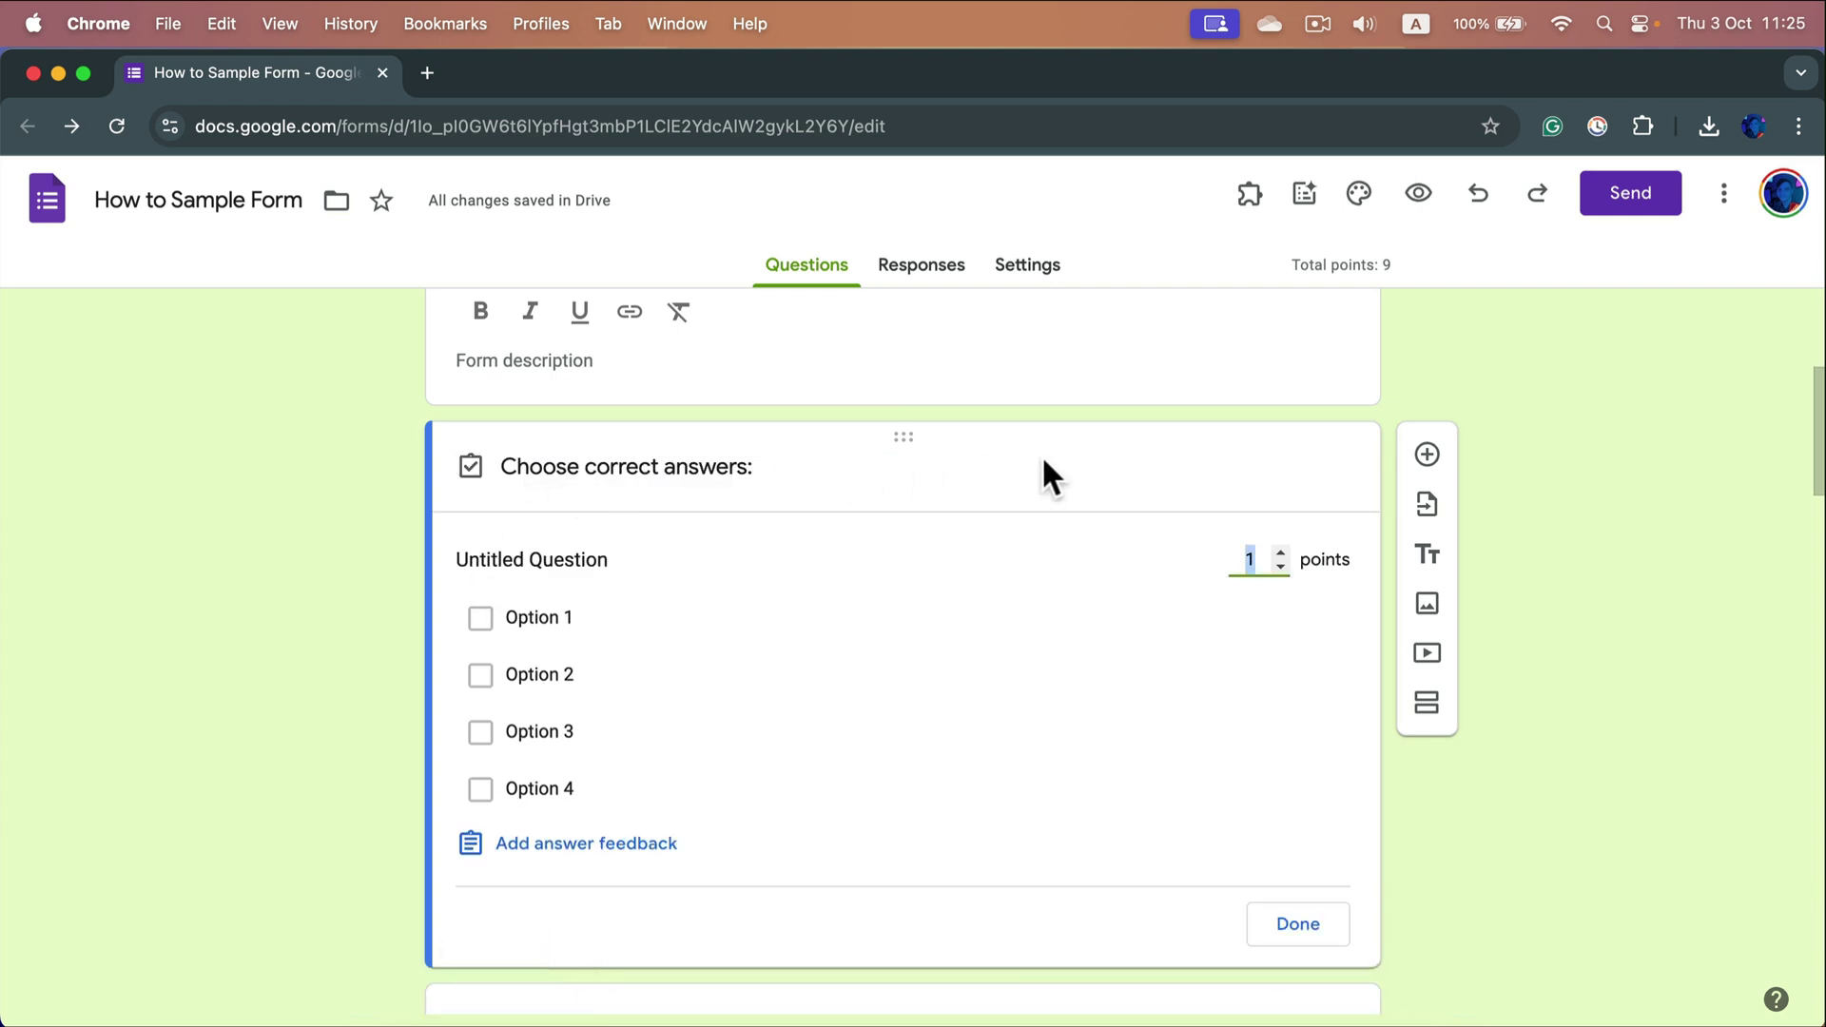
click(1280, 567)
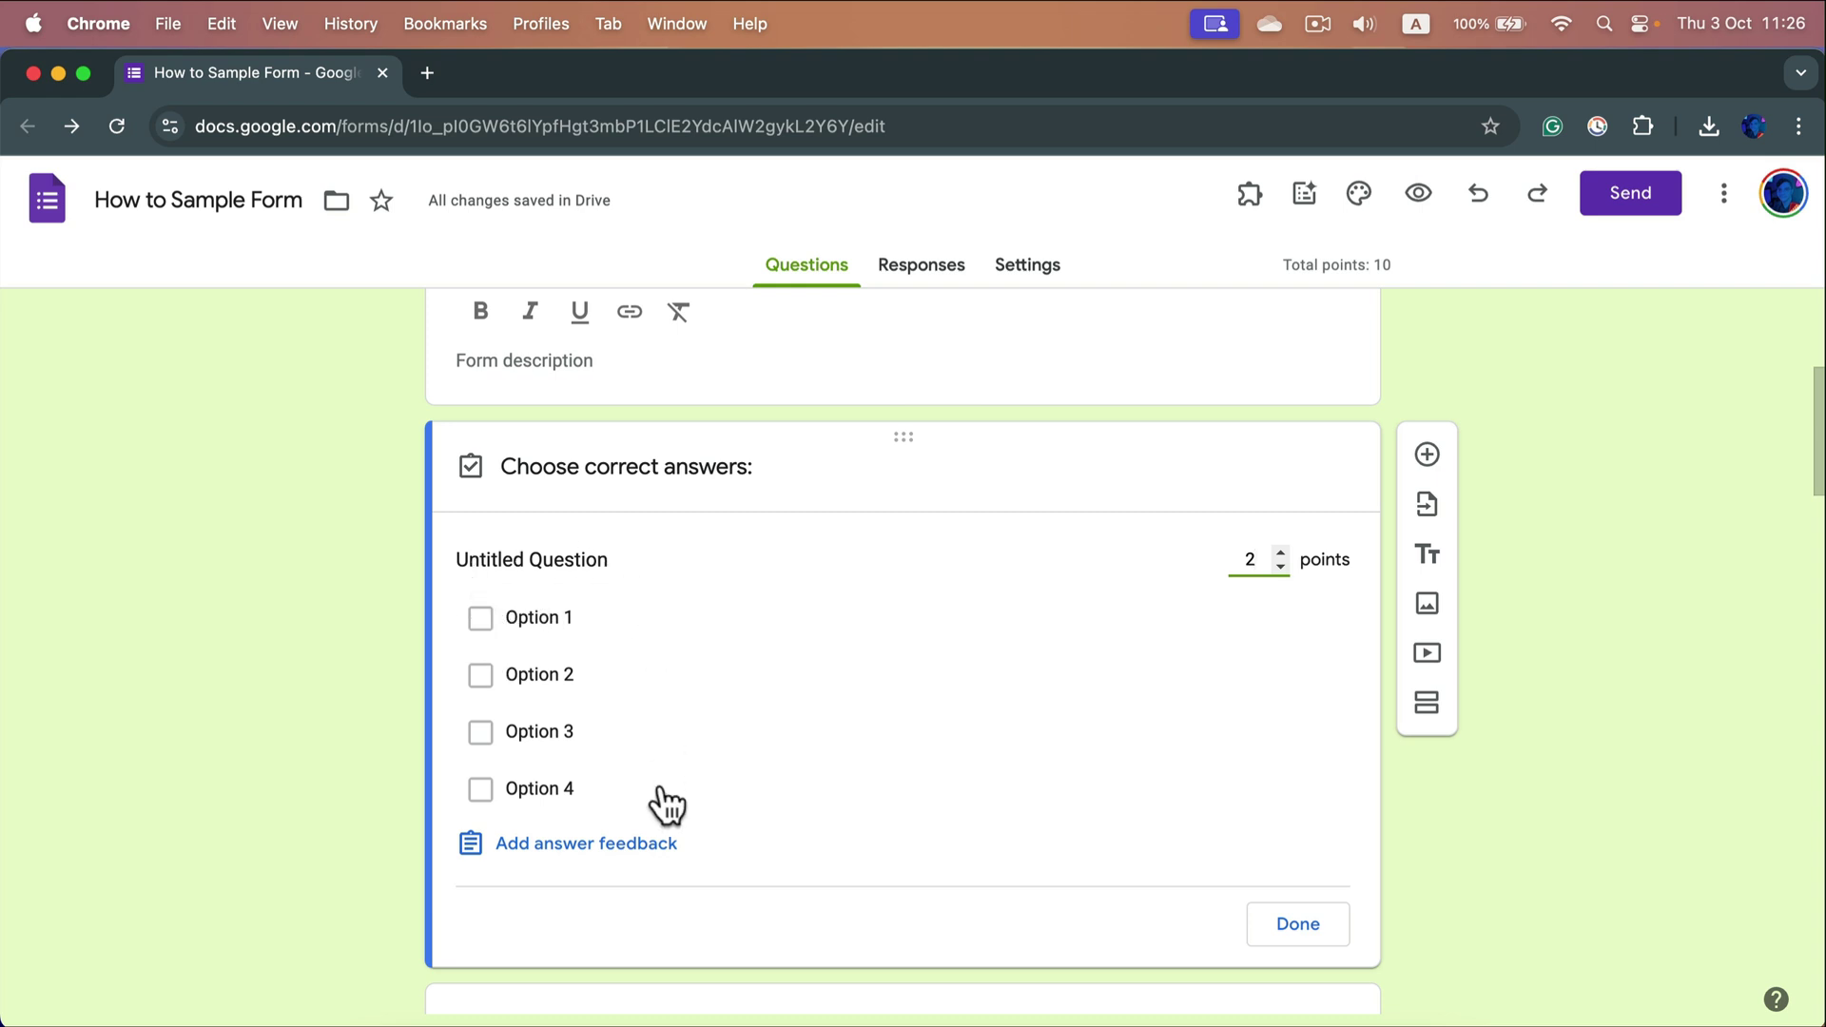
click(479, 626)
click(479, 793)
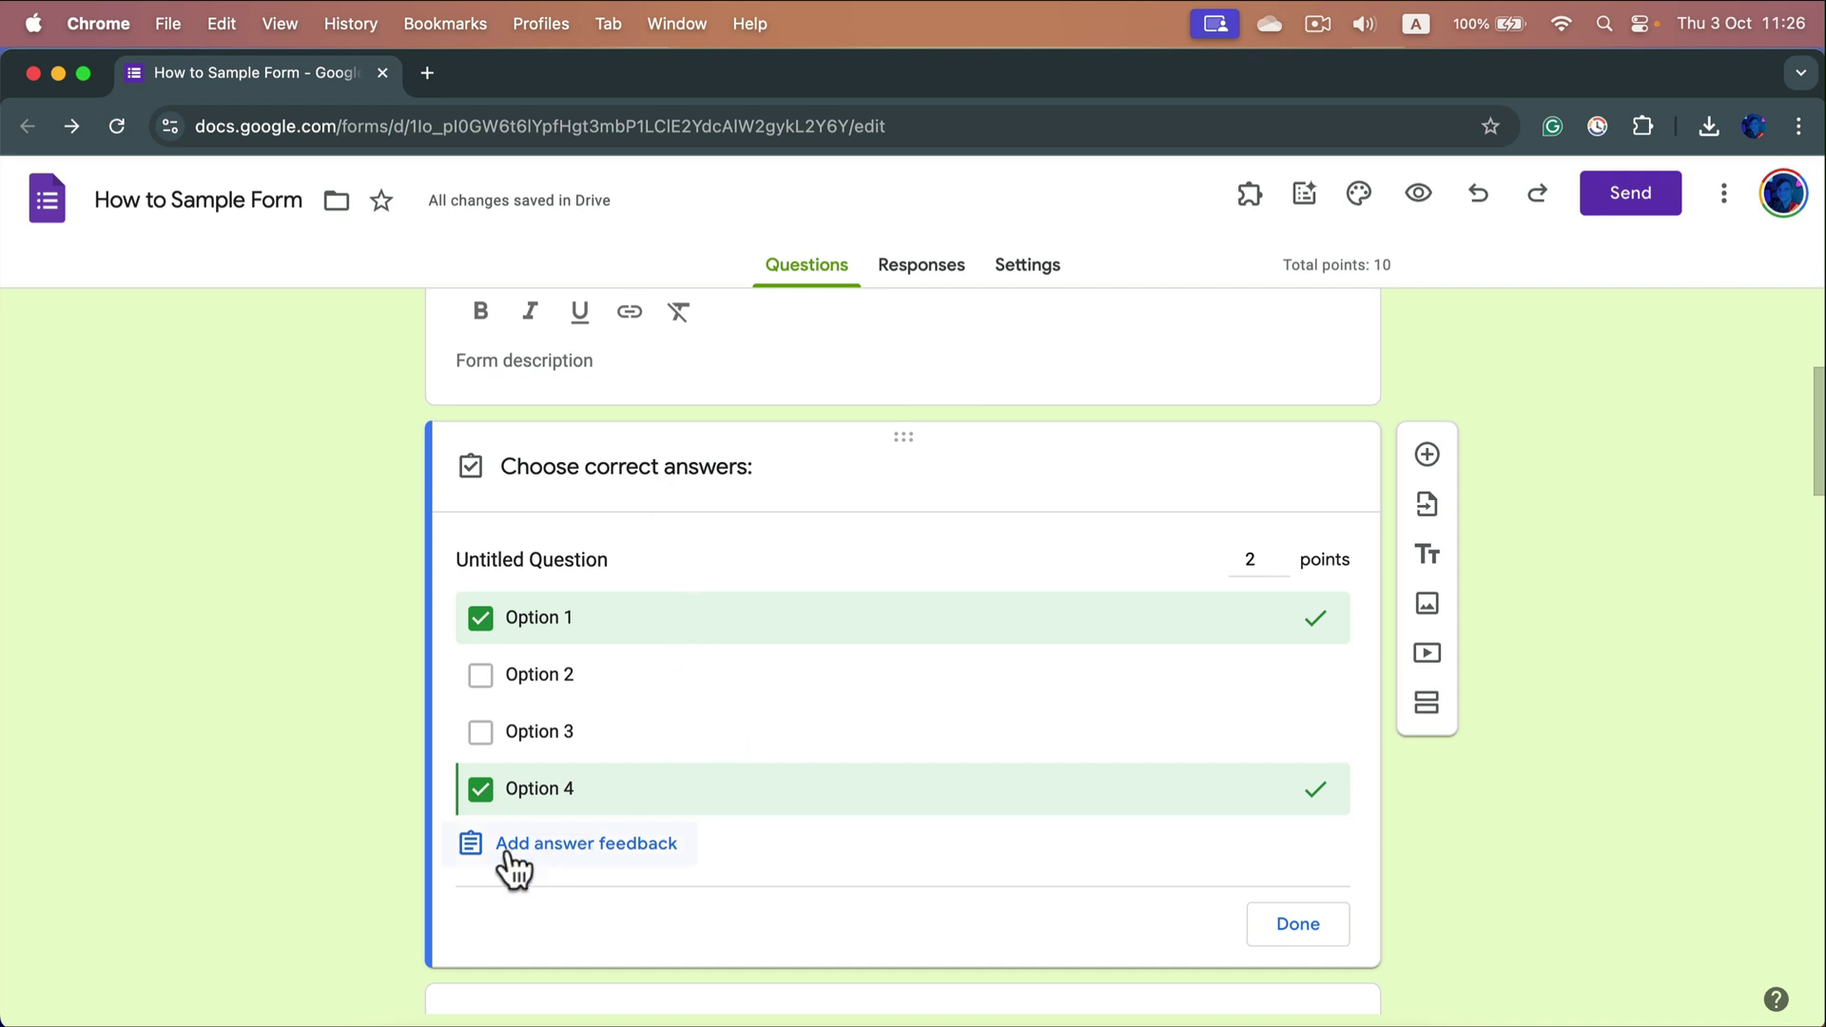
- Look at both answer-feedback tabs, cancel without adding feedback, and close the answer key
click(588, 847)
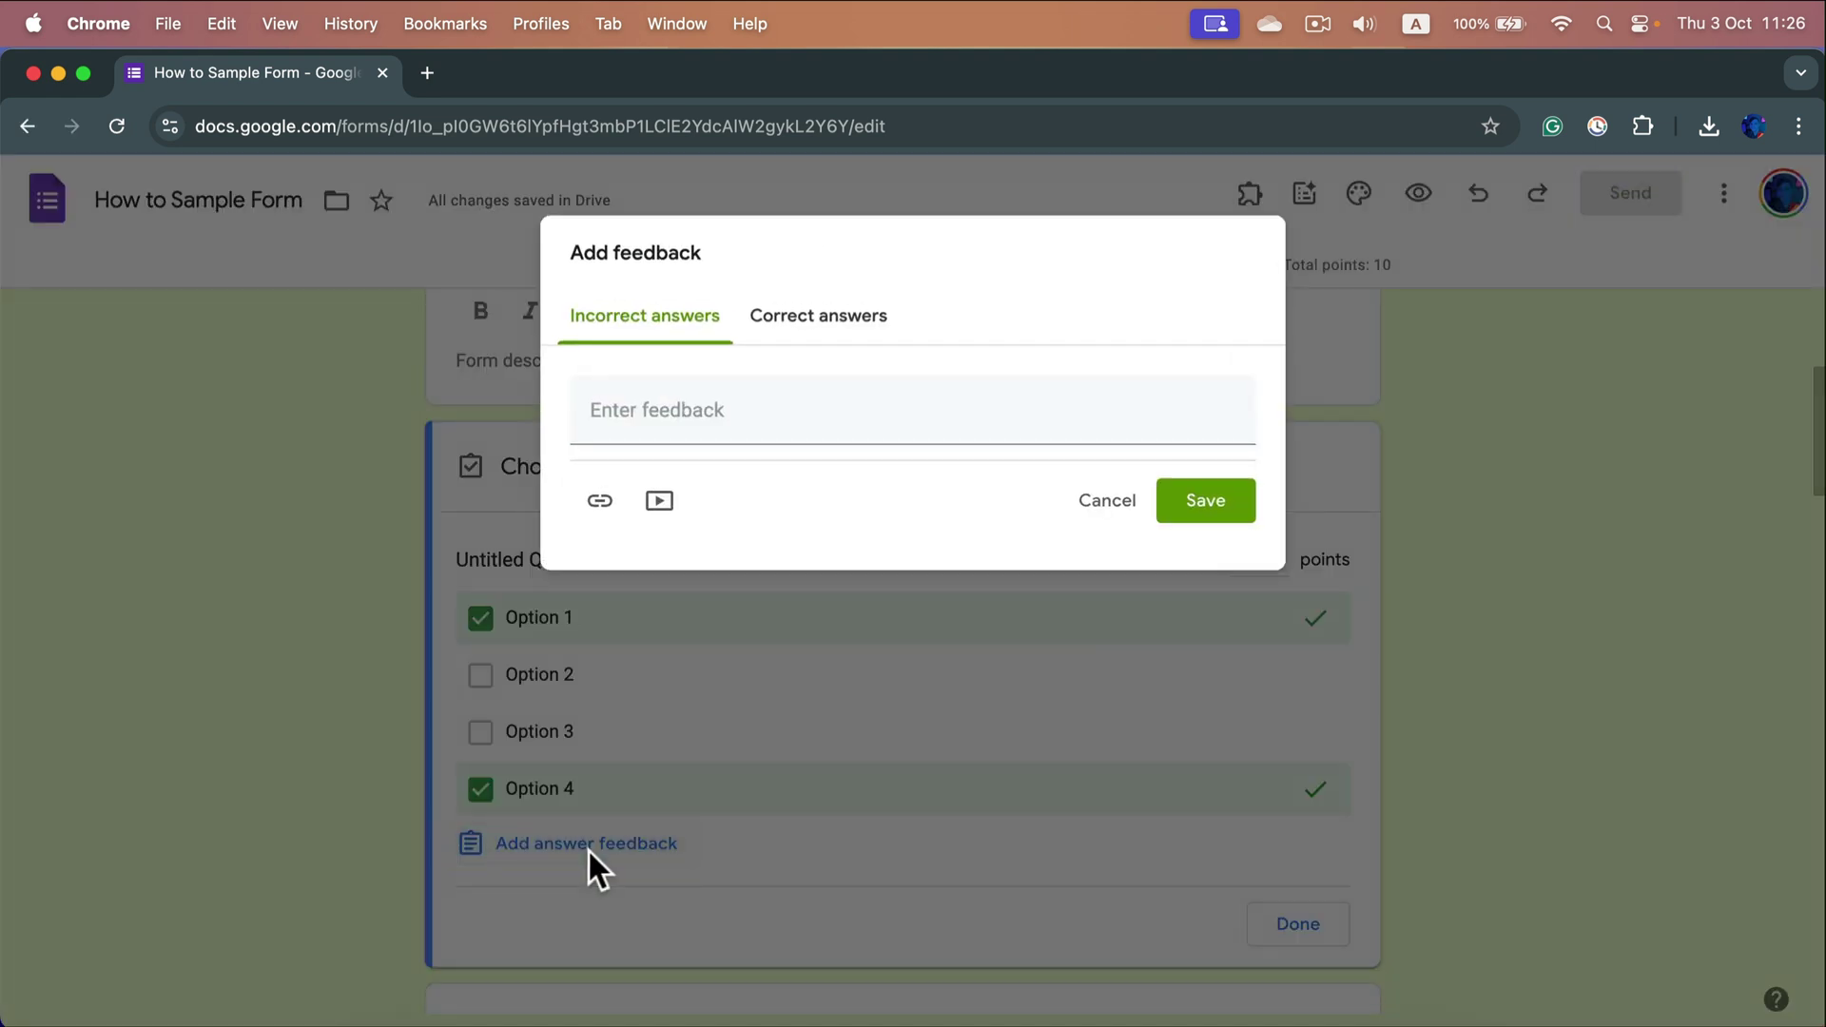
click(813, 334)
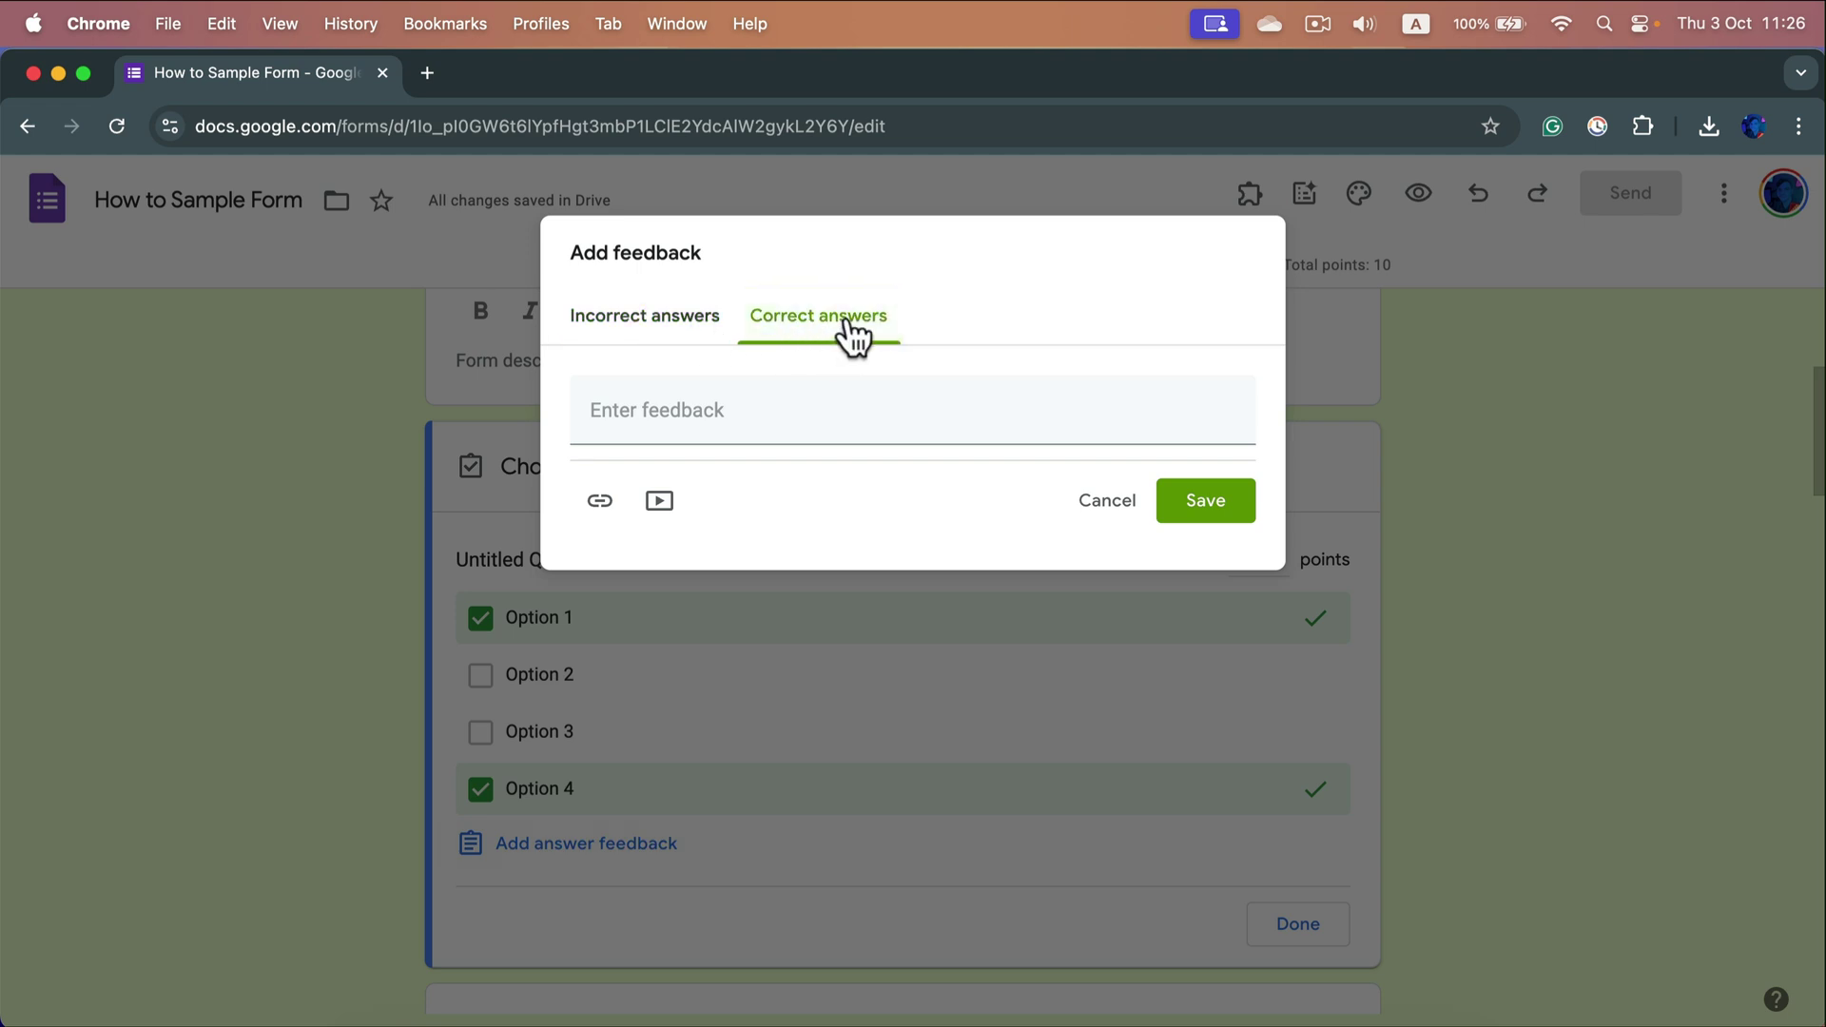
click(652, 333)
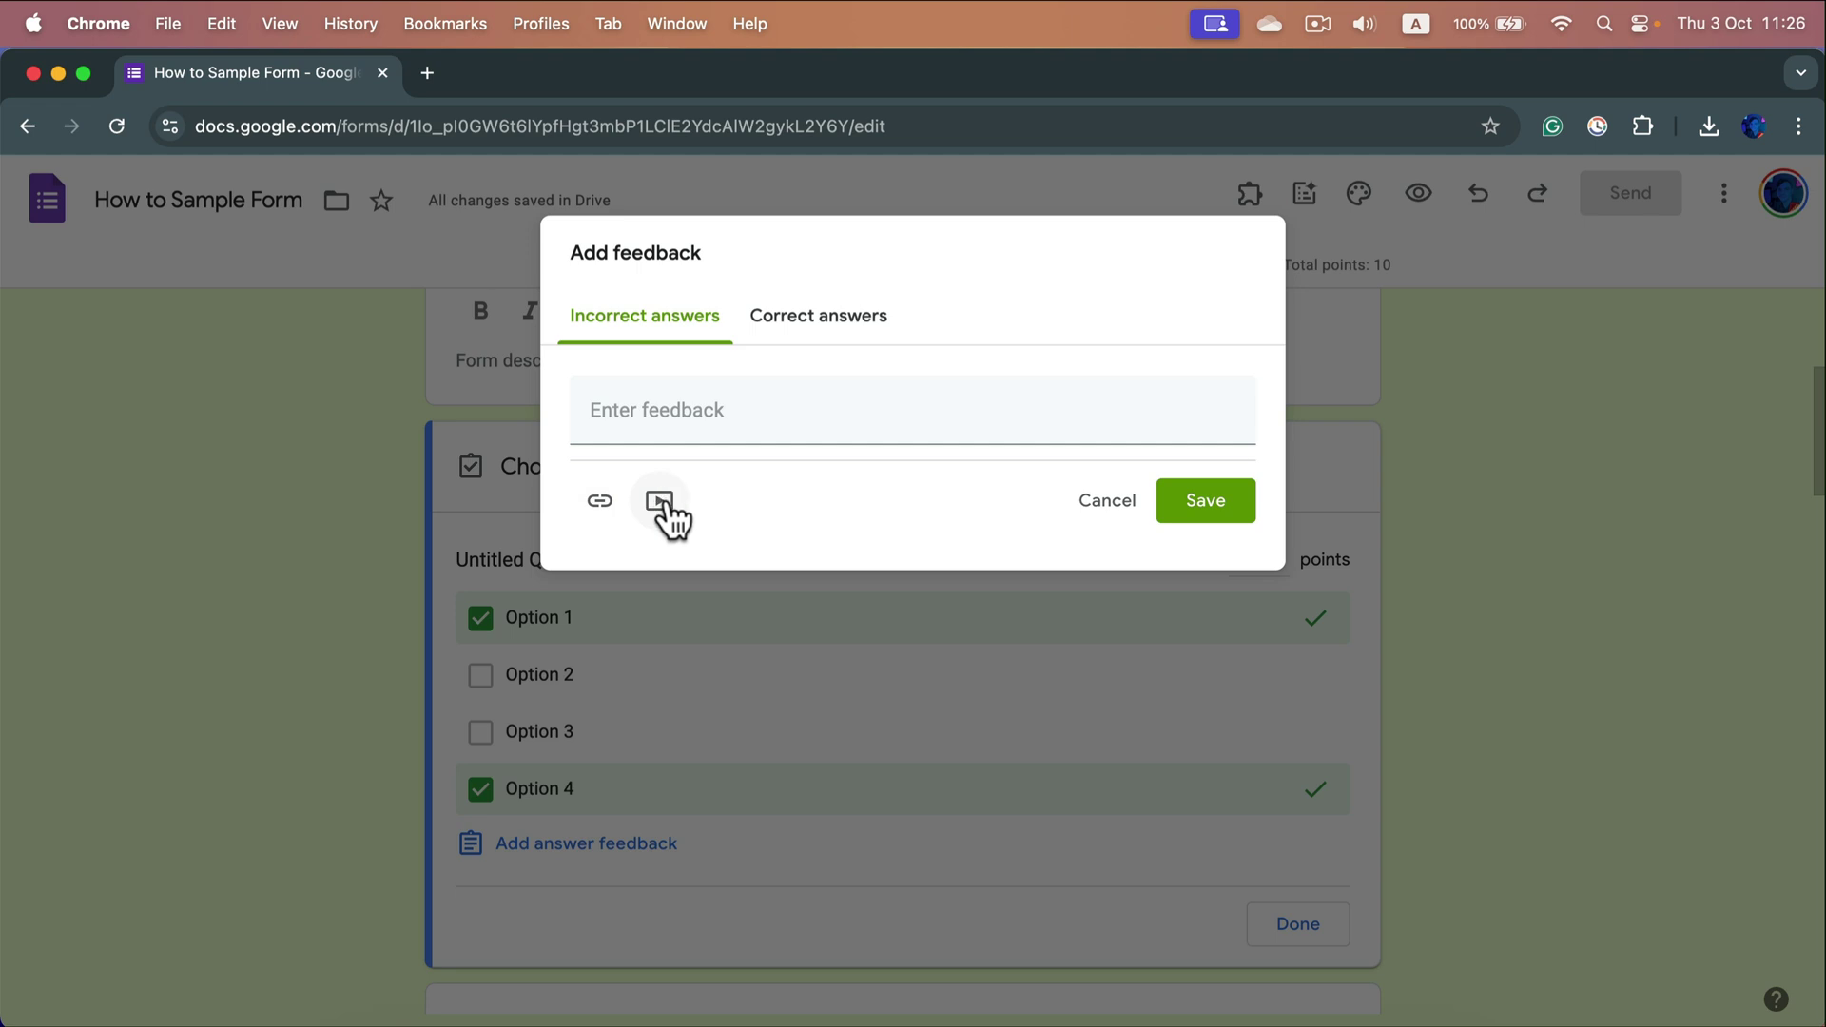
click(1120, 515)
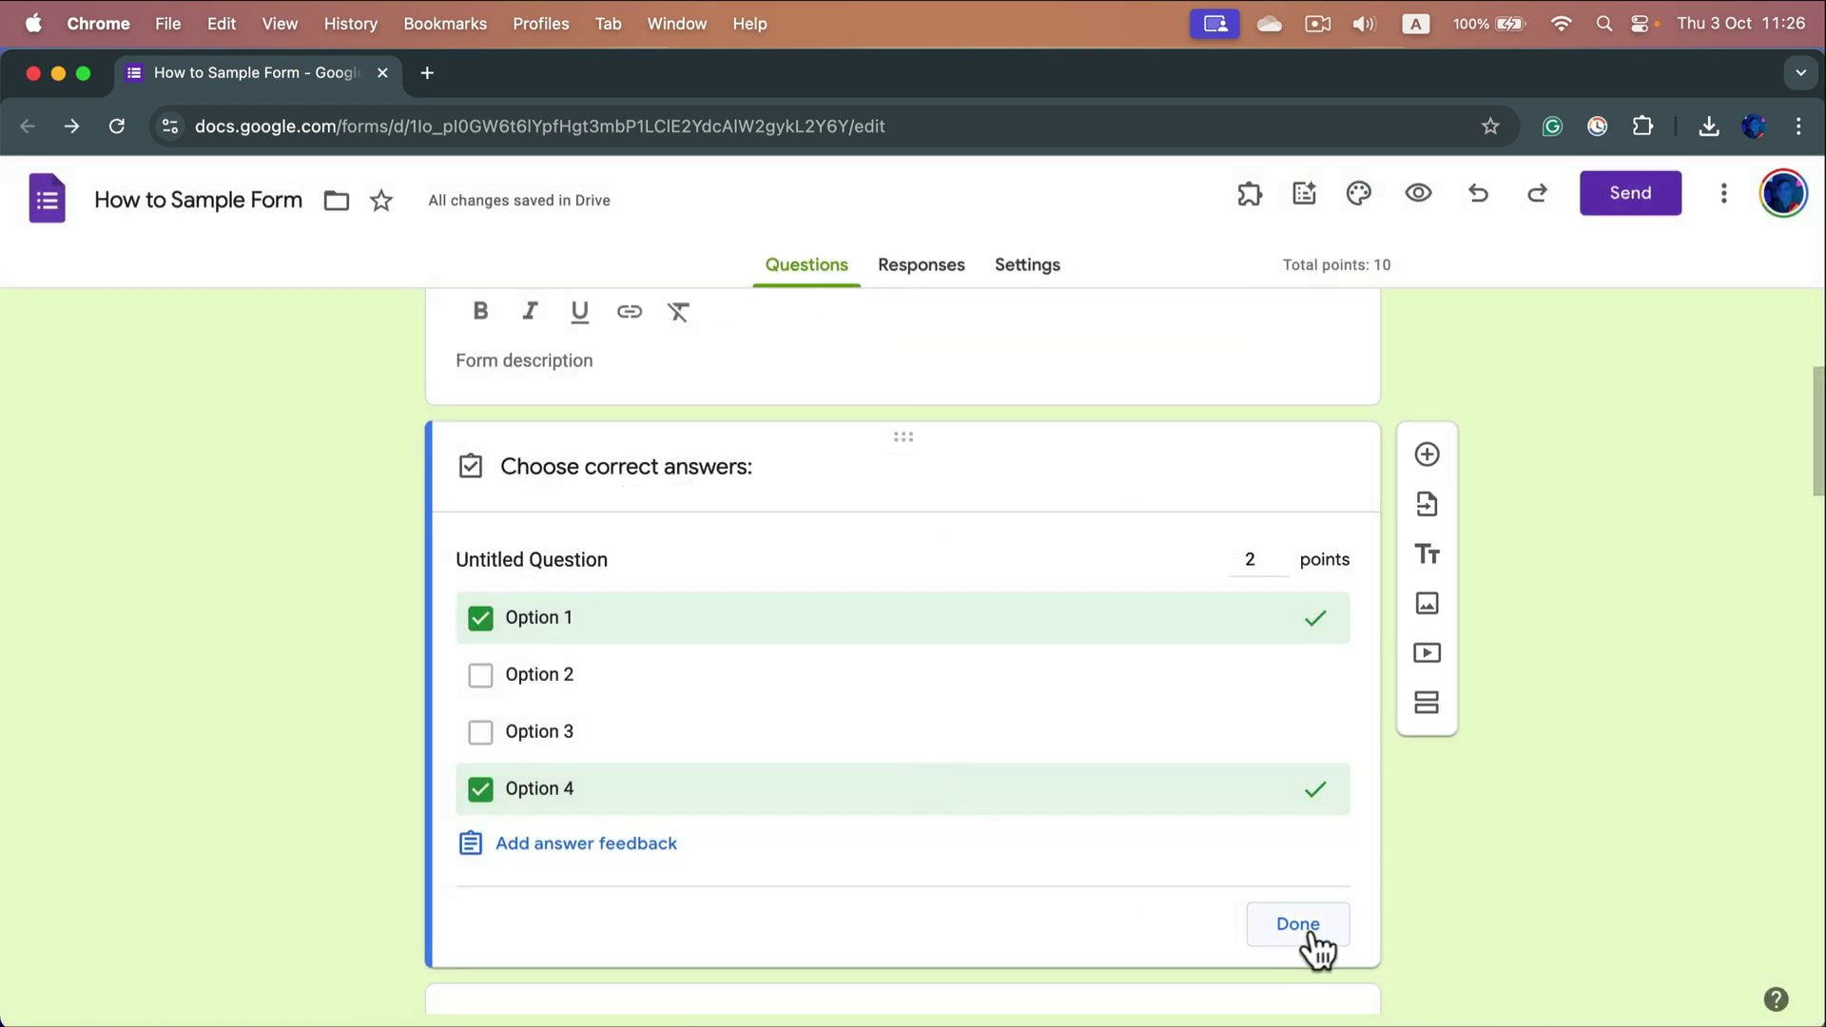
click(1299, 941)
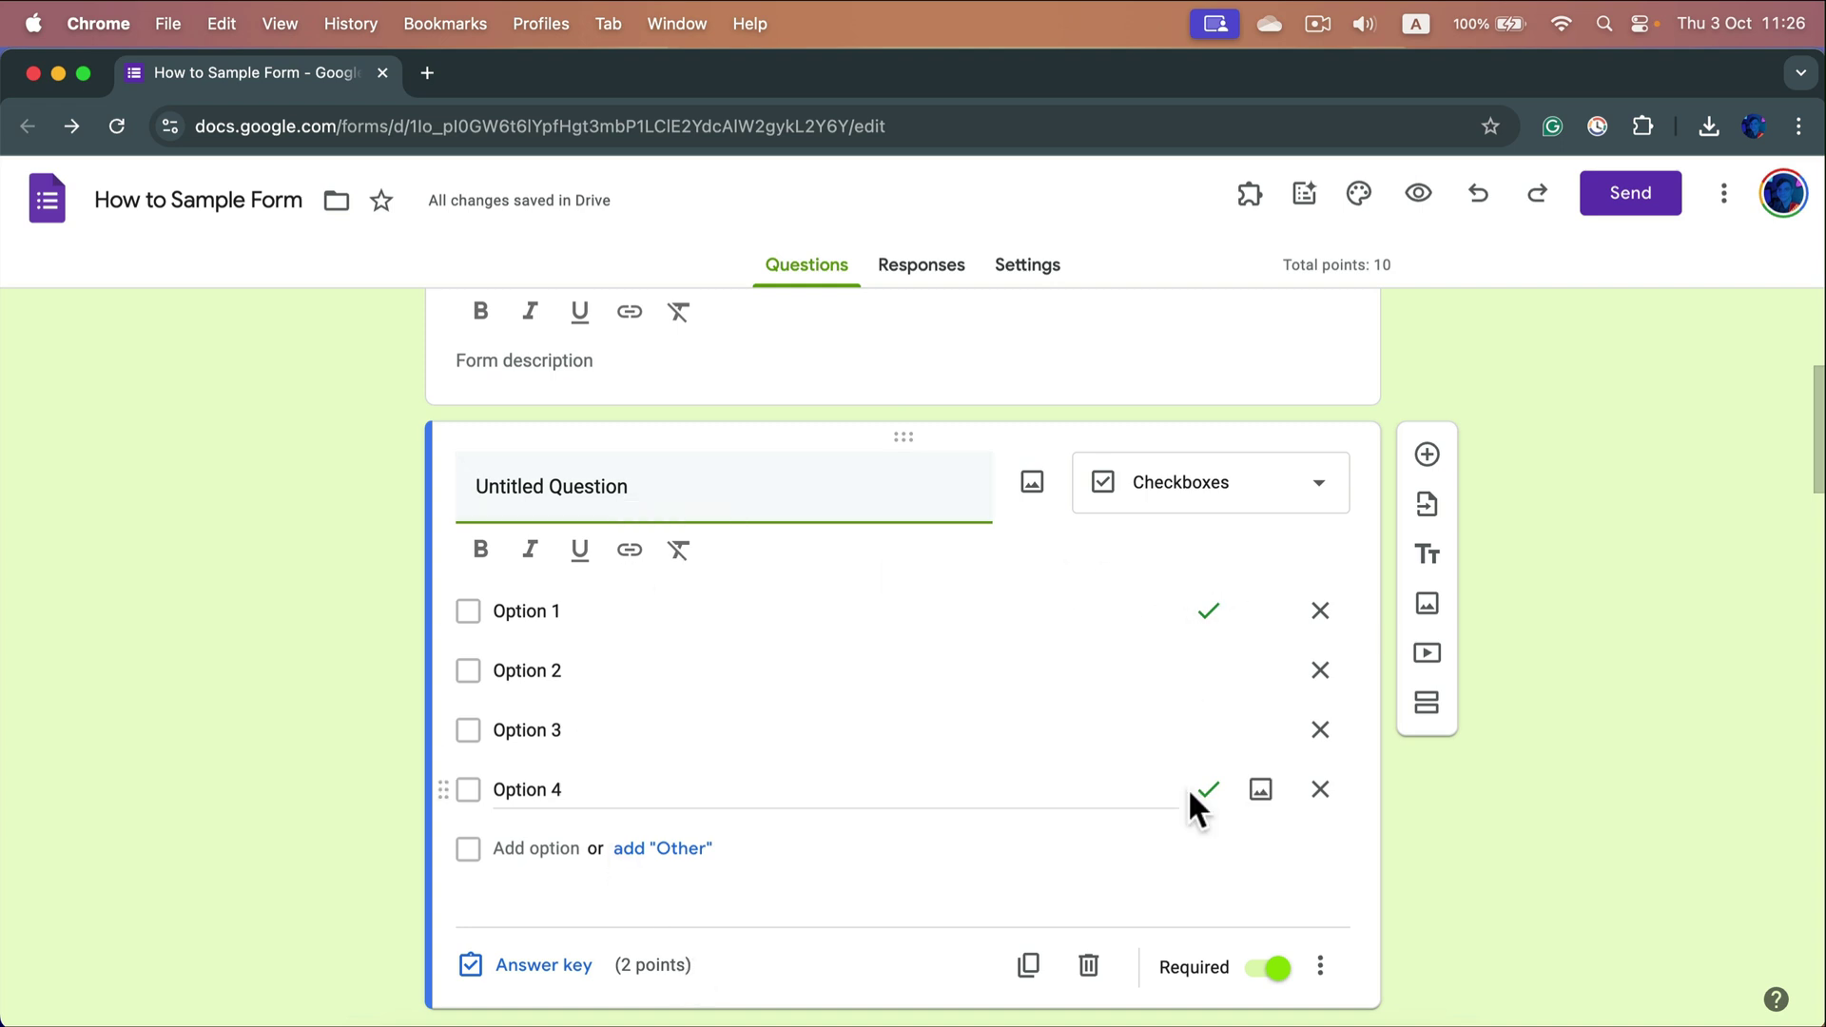
scroll(1034, 687, down, 4)
- Give the short-answer question three accepted correct answers worth 1 point
scroll(1035, 688, down, 2)
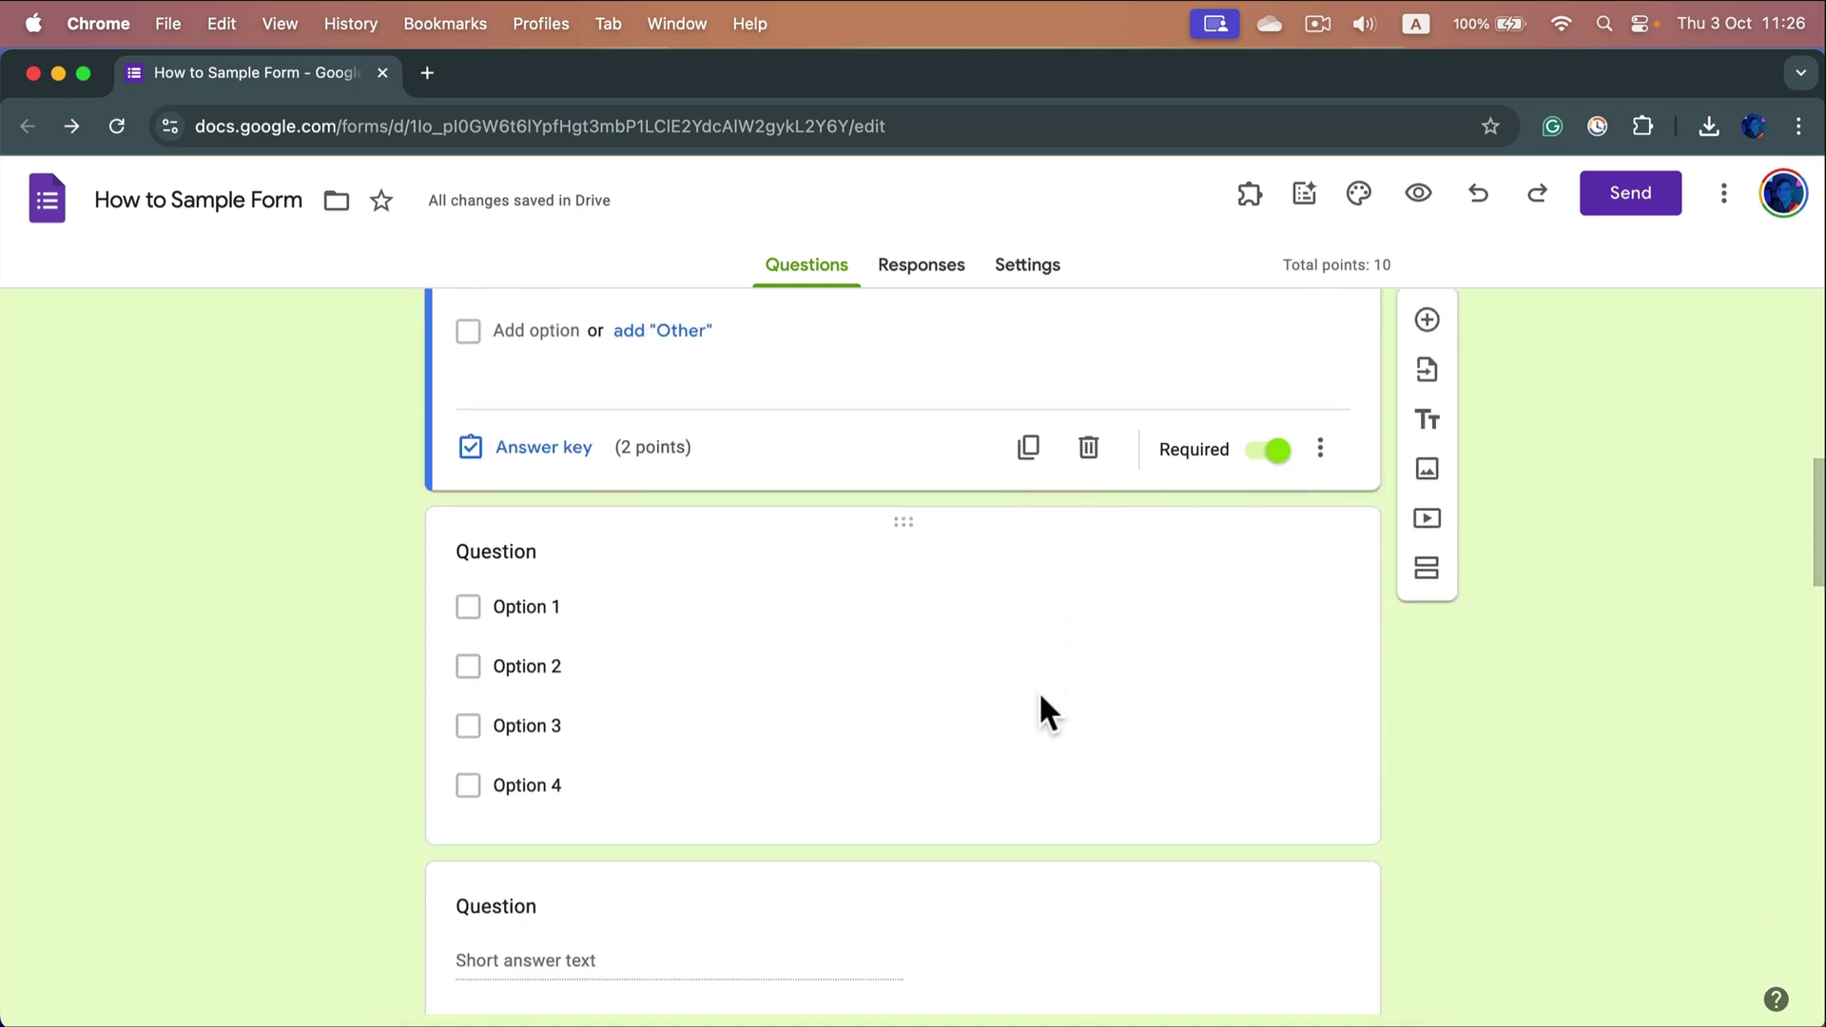
scroll(921, 561, down, 3)
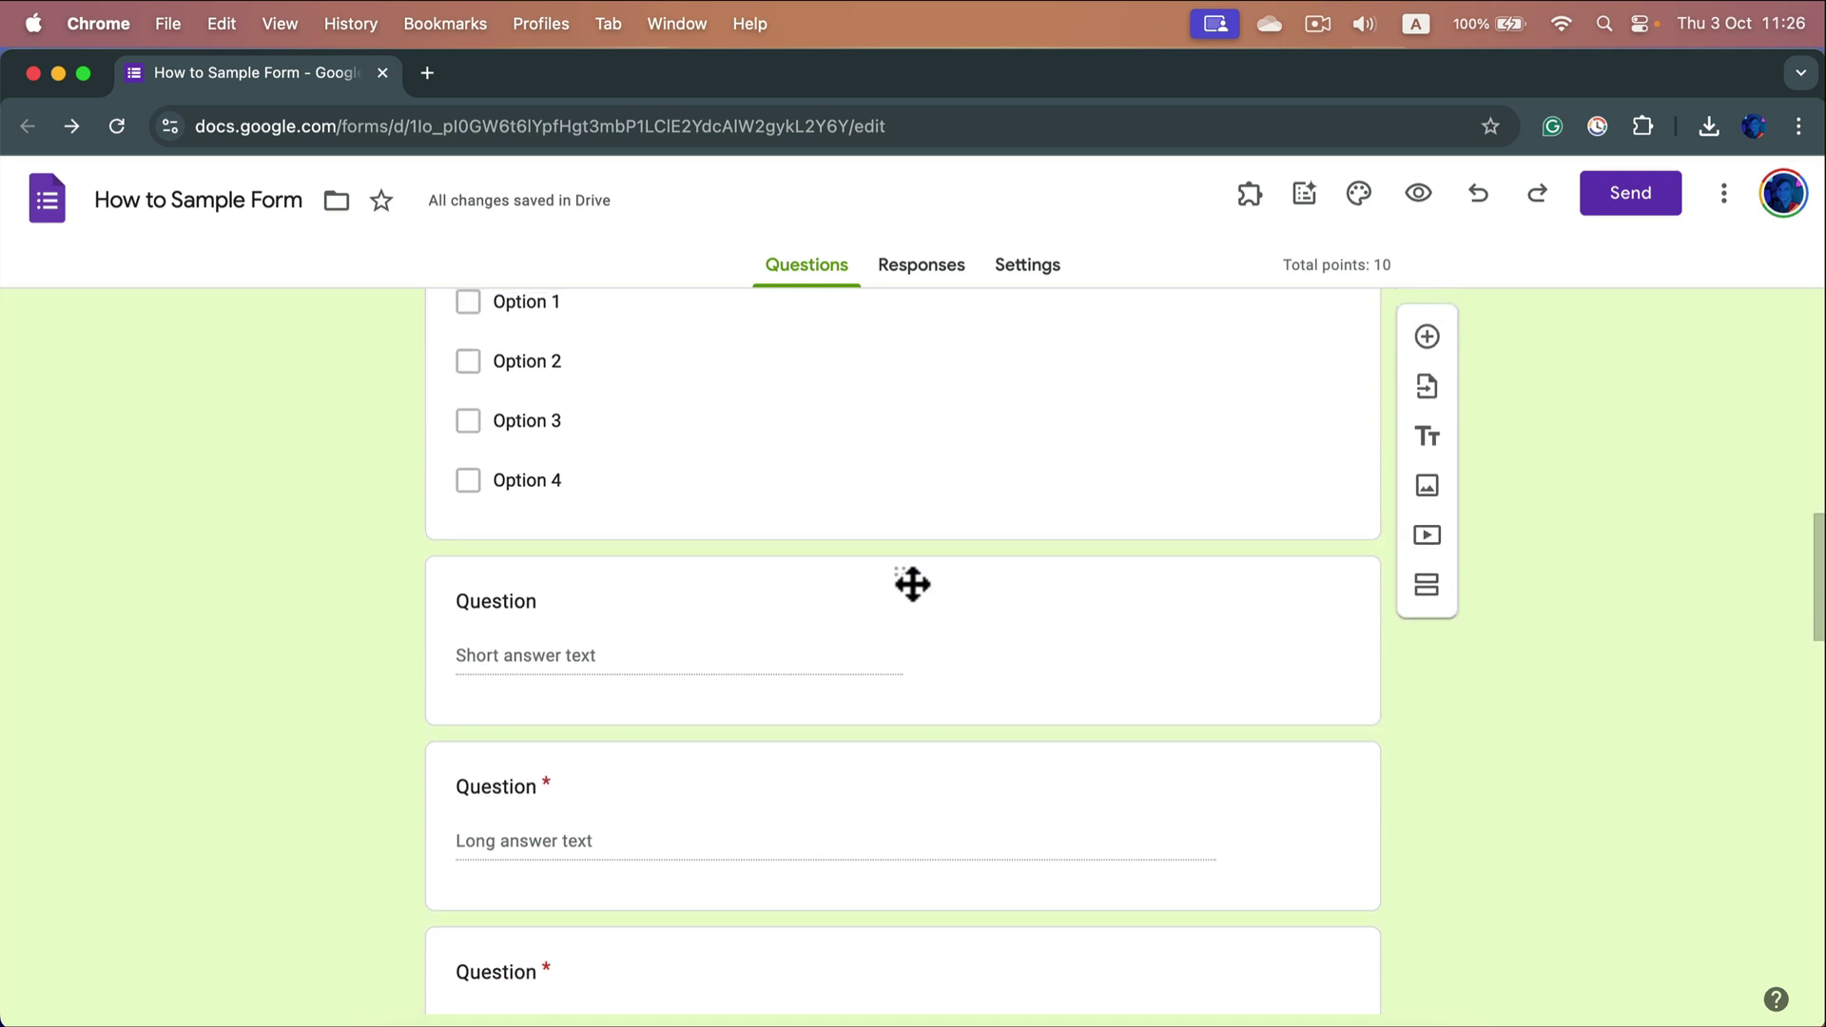
click(921, 572)
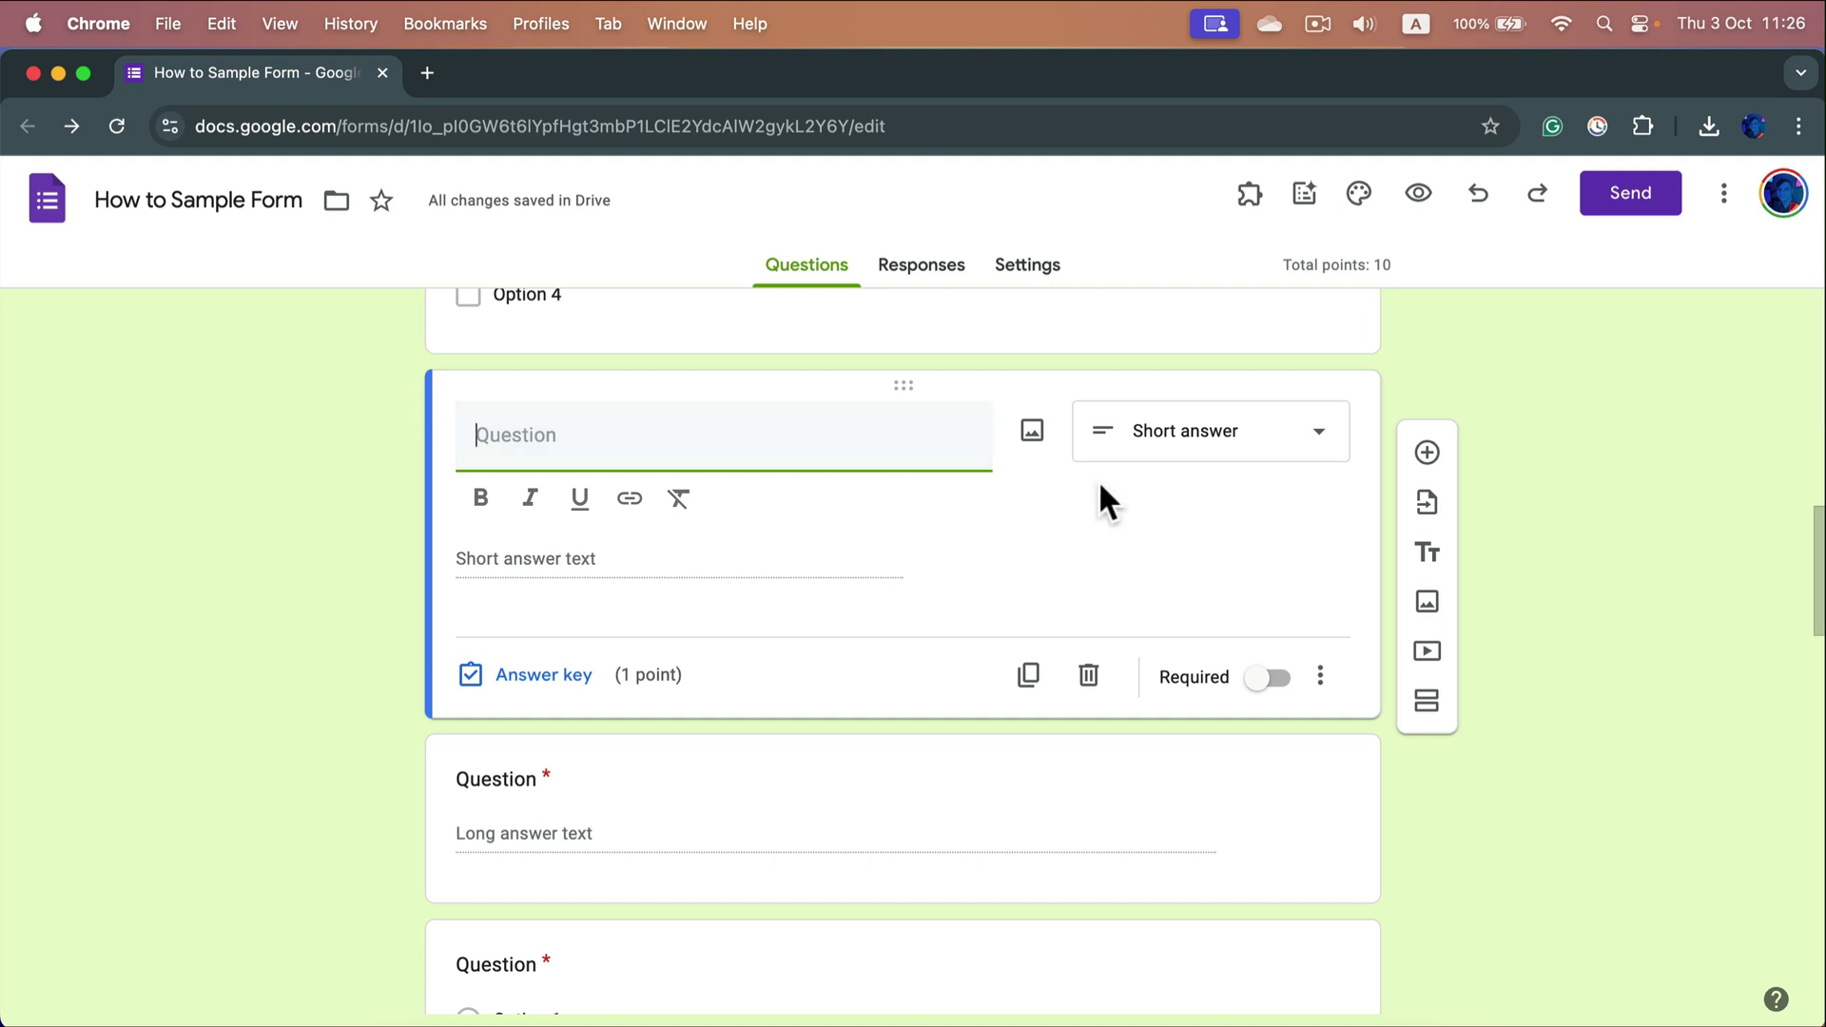
click(565, 686)
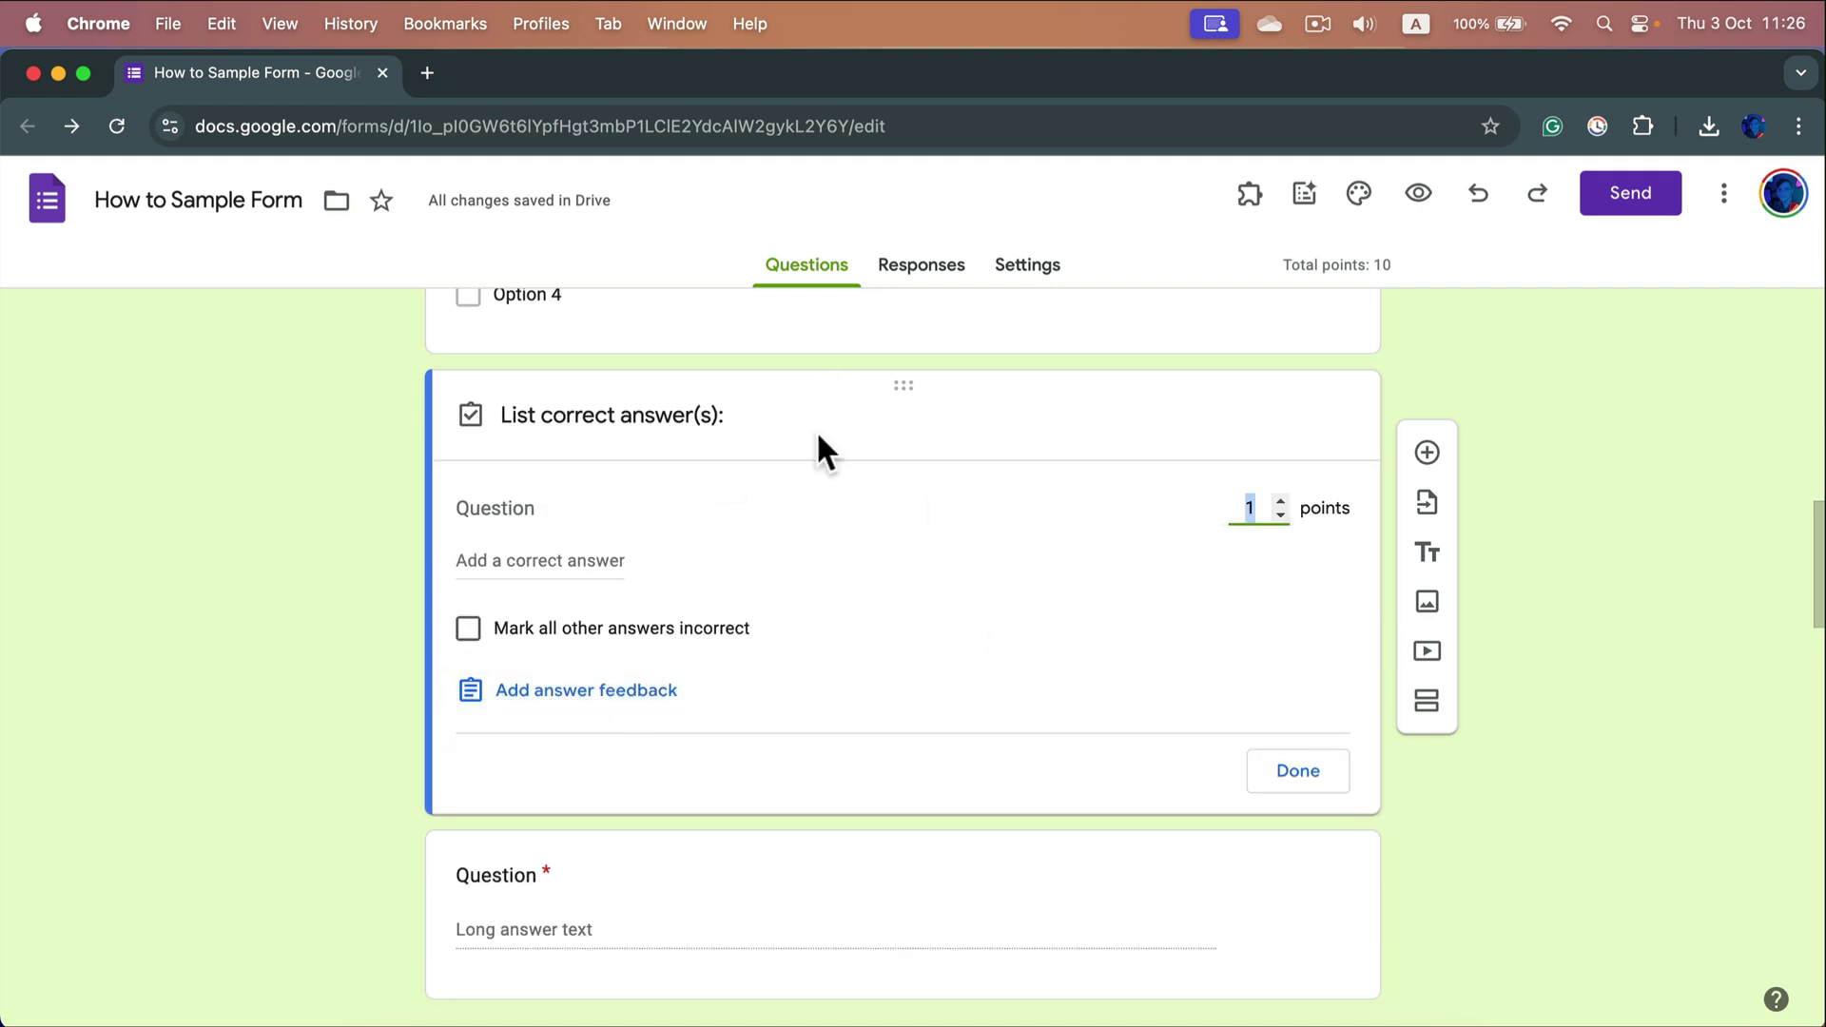
click(533, 561)
text(Correct Answer)
key(super+a)
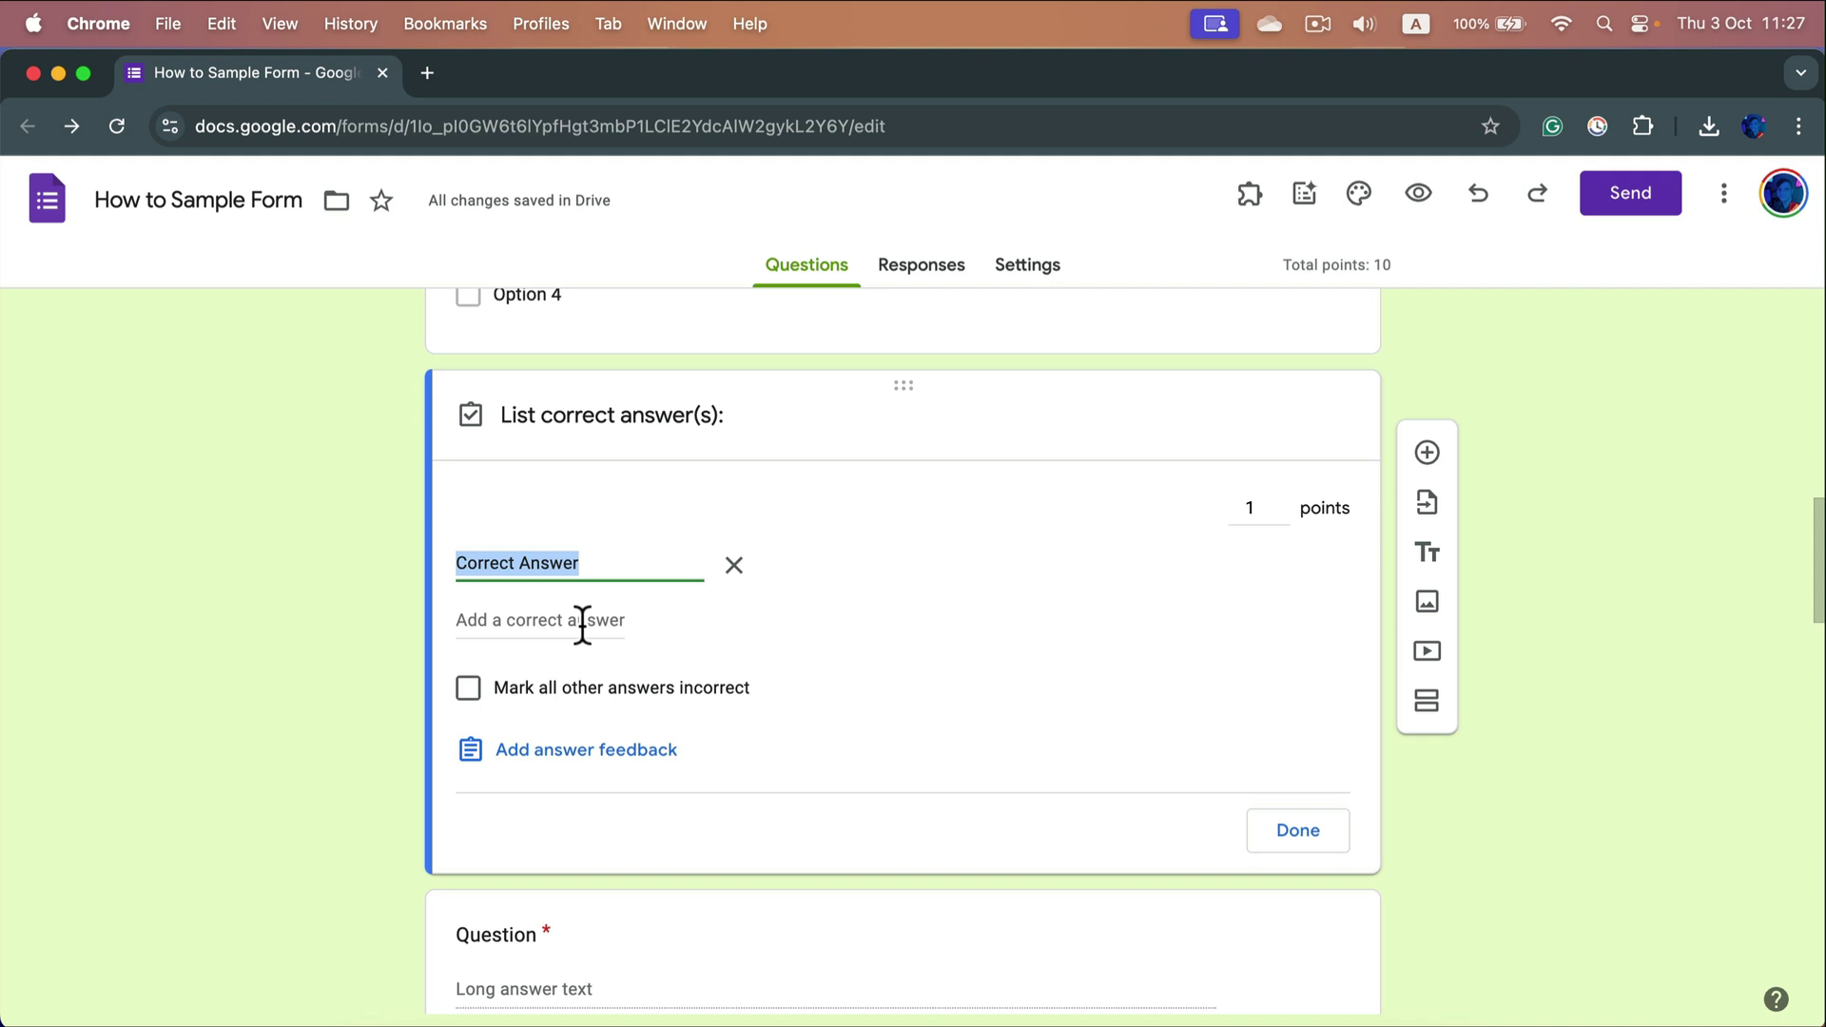
click(582, 620)
click(570, 680)
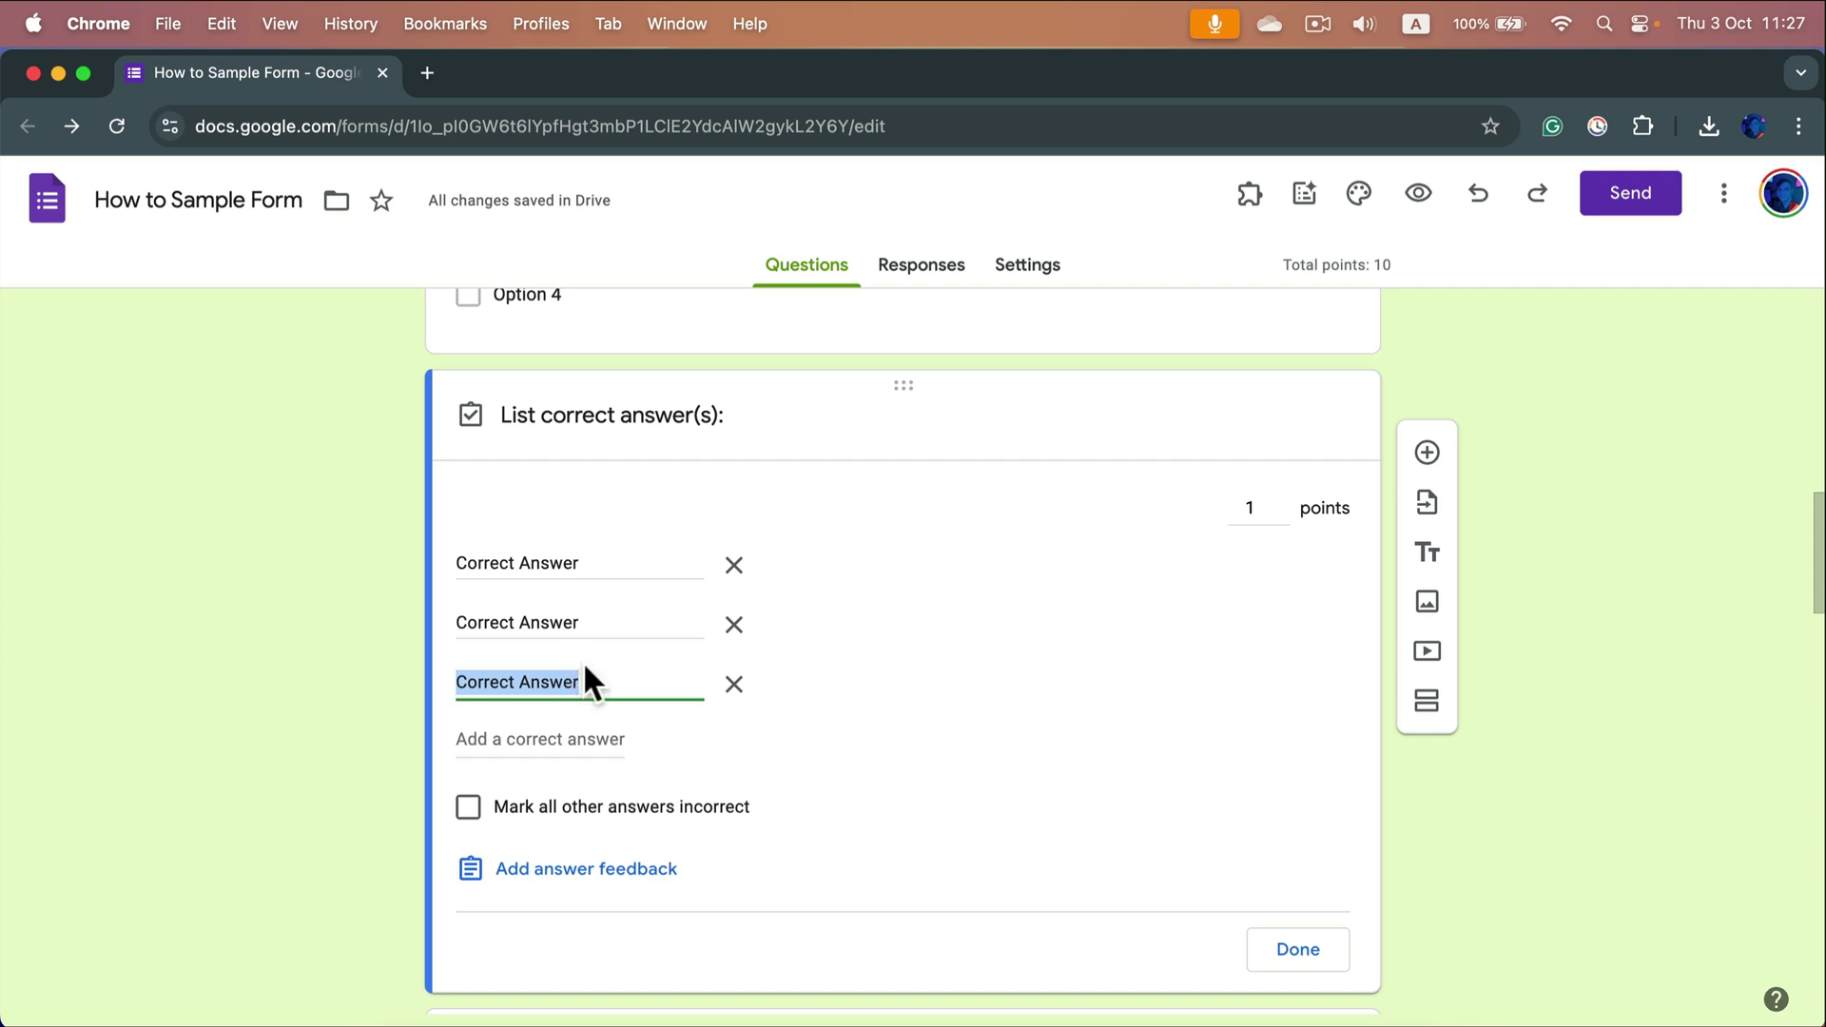
scroll(577, 670, down, 3)
click(1328, 842)
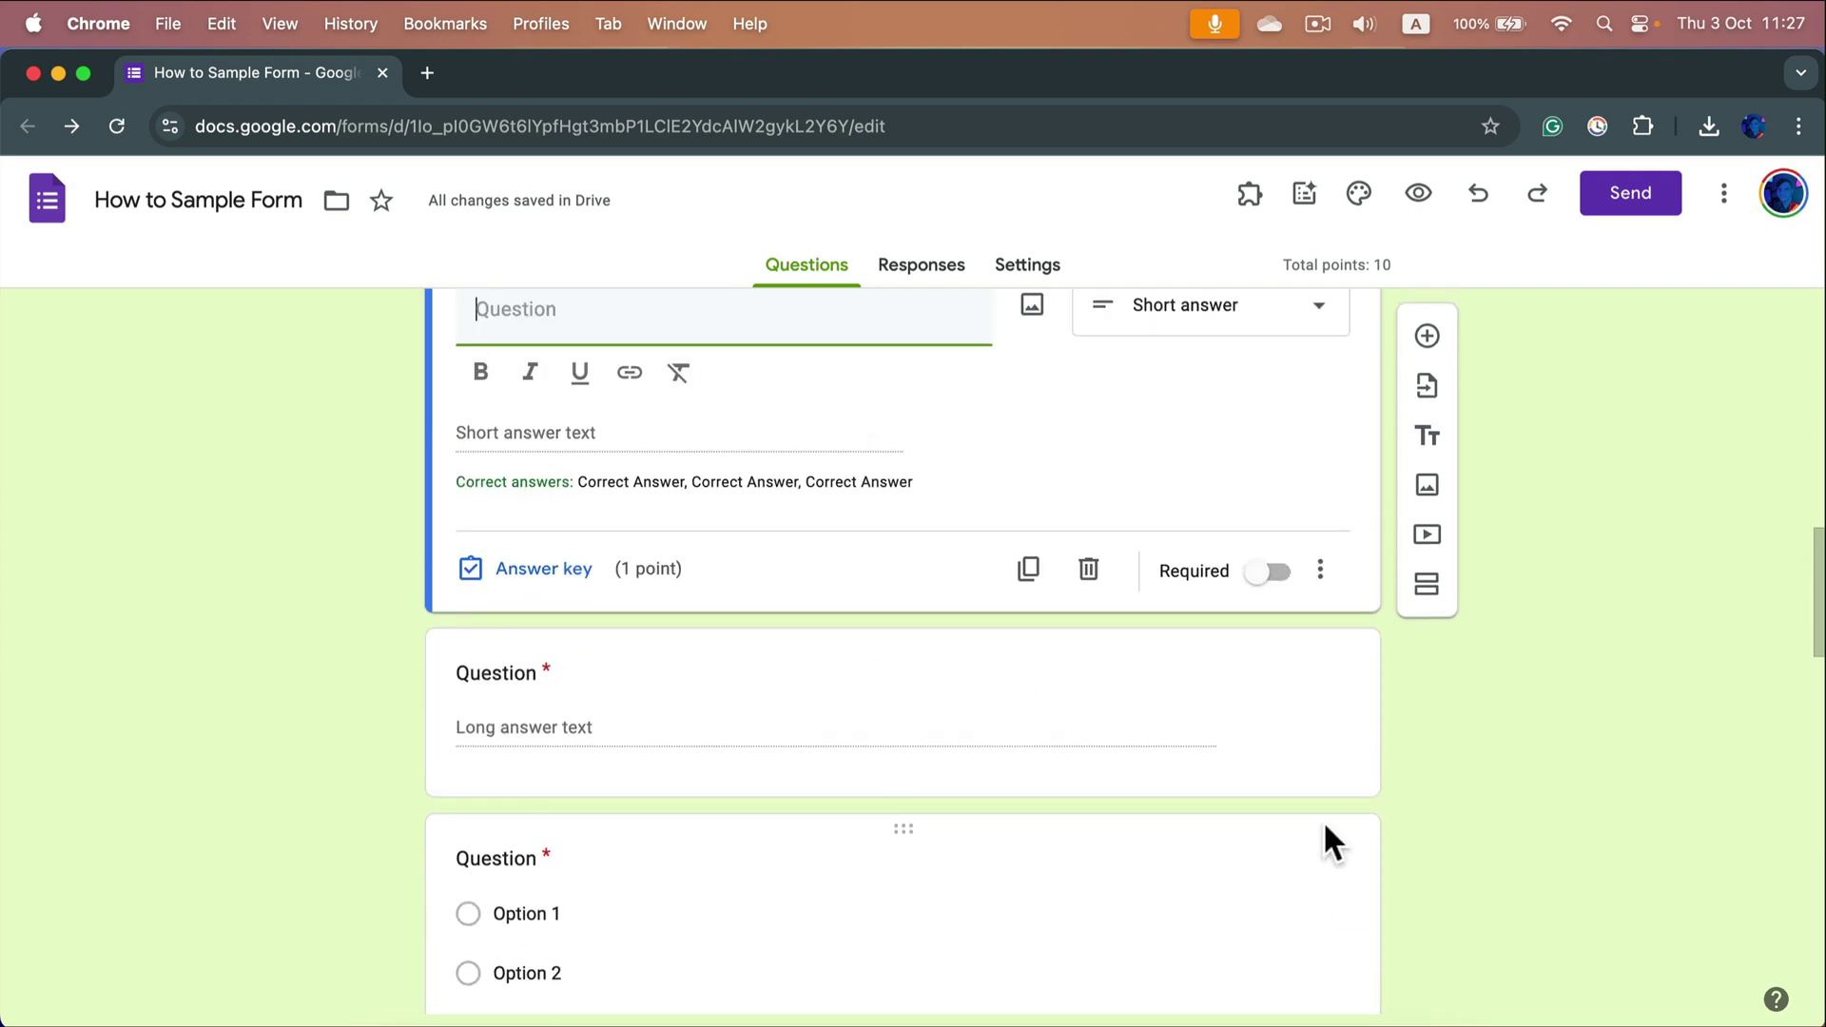
- Select the multiple-choice question with section branching for editing
scroll(856, 484, up, 2)
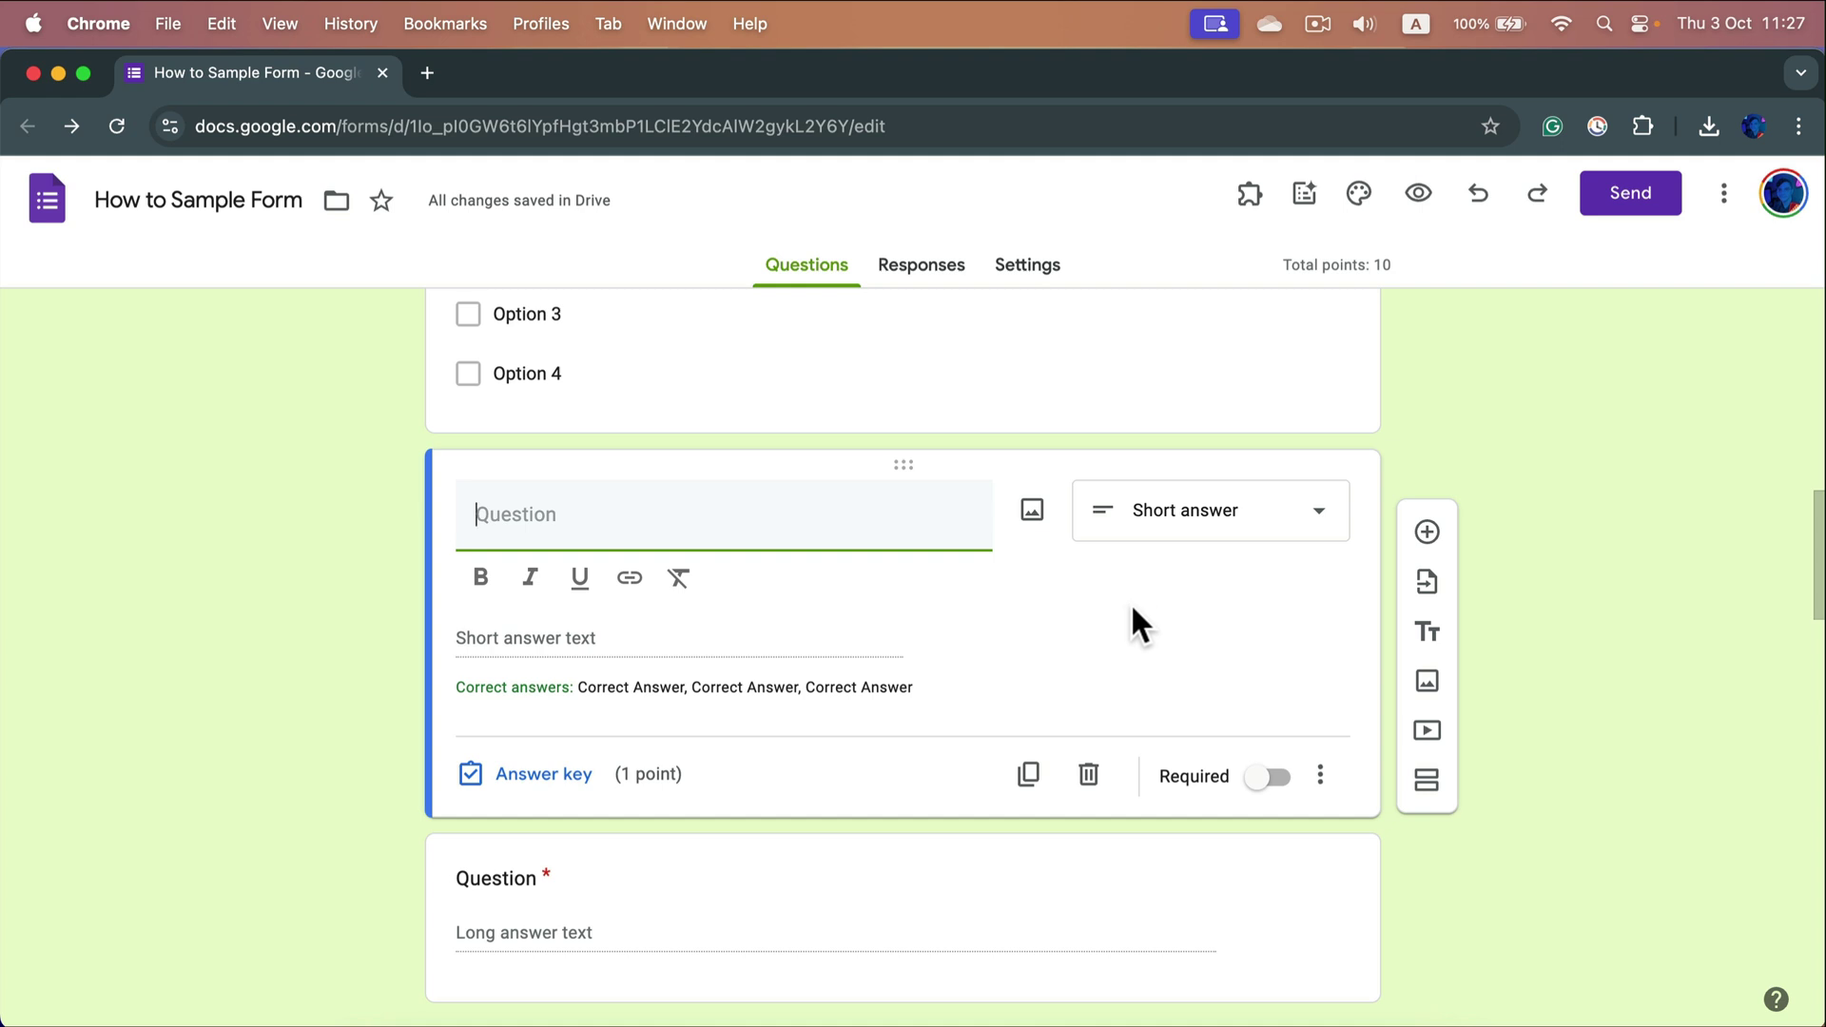
scroll(1127, 602, down, 3)
scroll(1000, 504, down, 10)
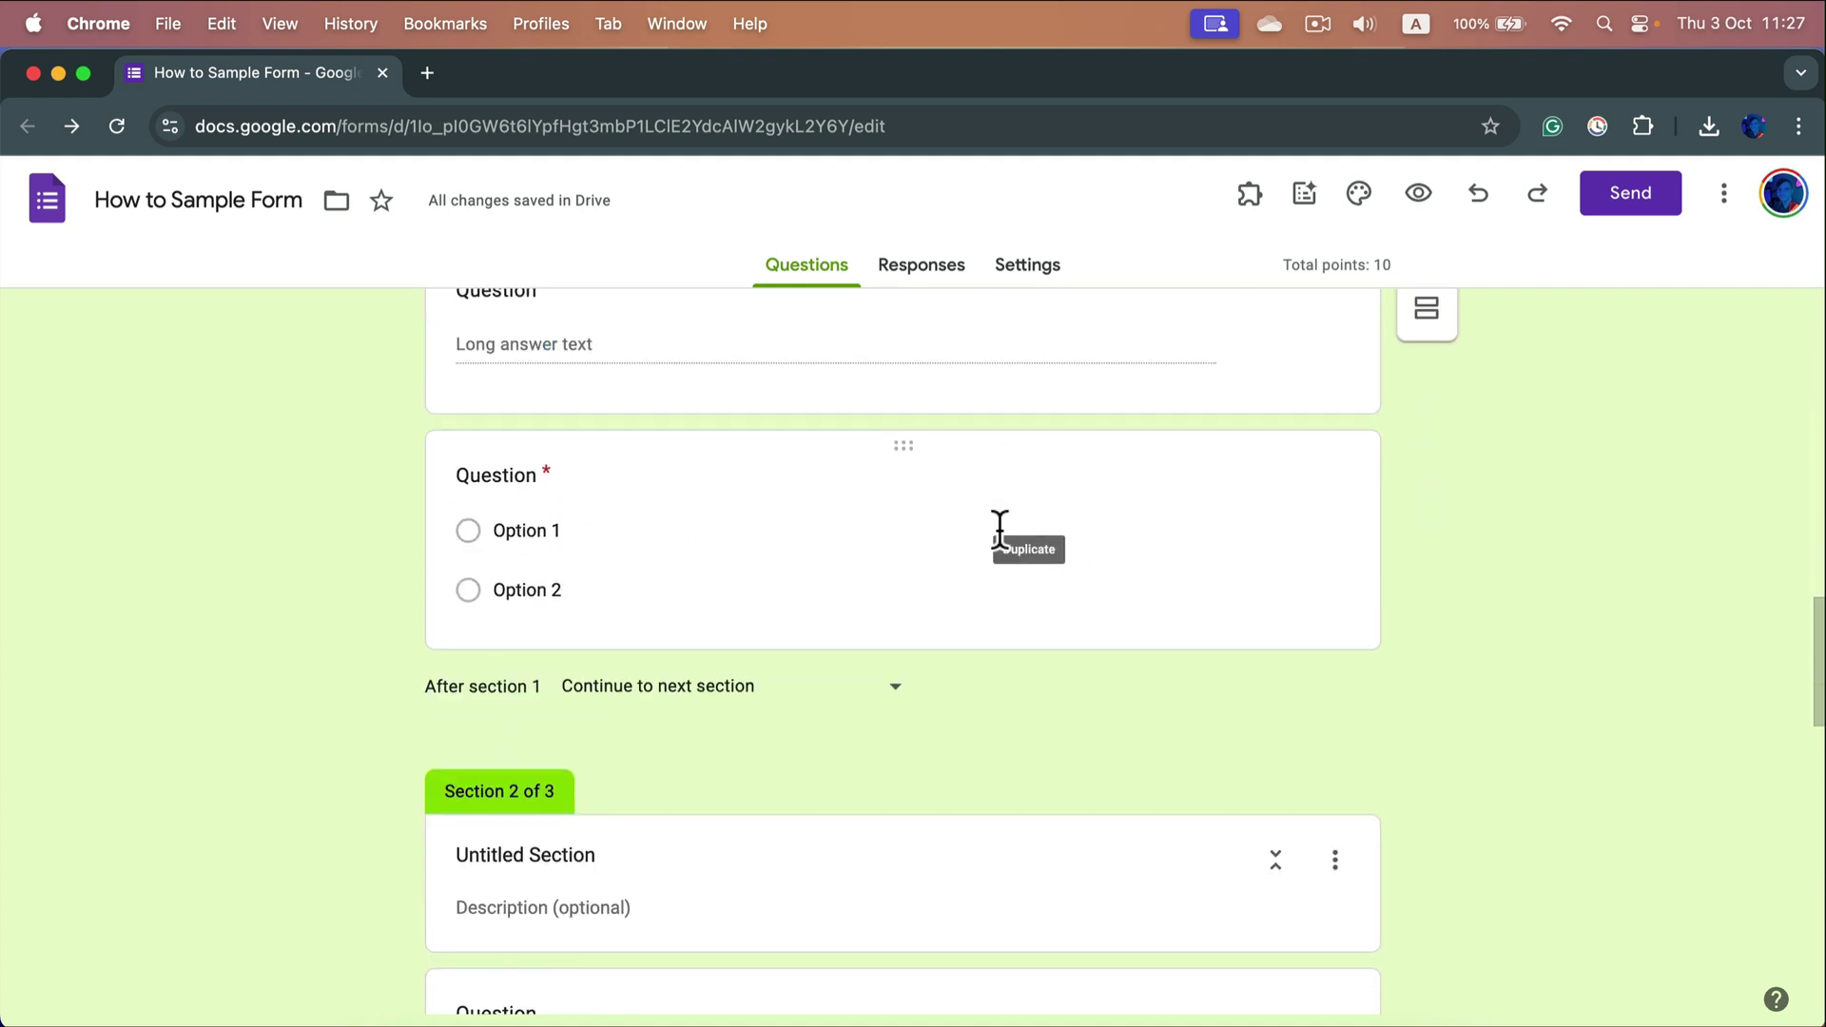
click(806, 450)
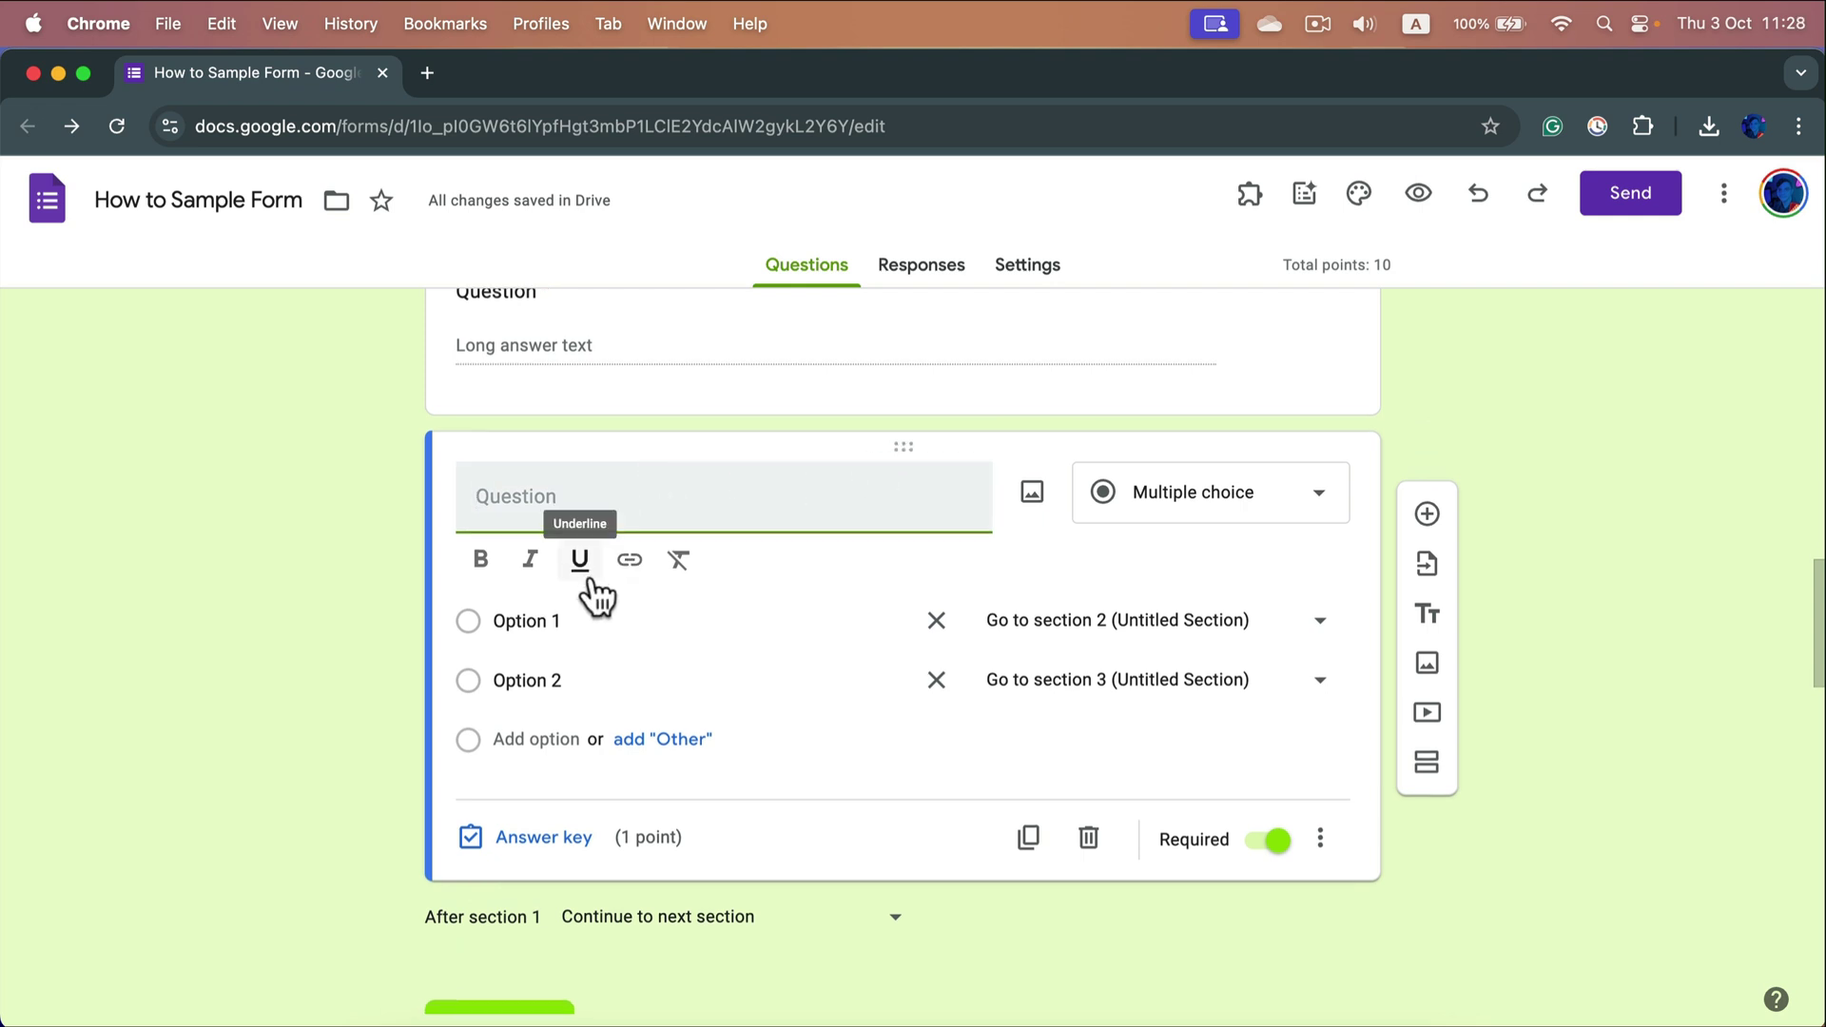
- In its answer key, lower the points to 1 and mark Option 1 correct
scroll(595, 592, down, 1)
scroll(659, 656, down, 3)
scroll(900, 798, up, 1)
scroll(891, 734, up, 1)
click(519, 740)
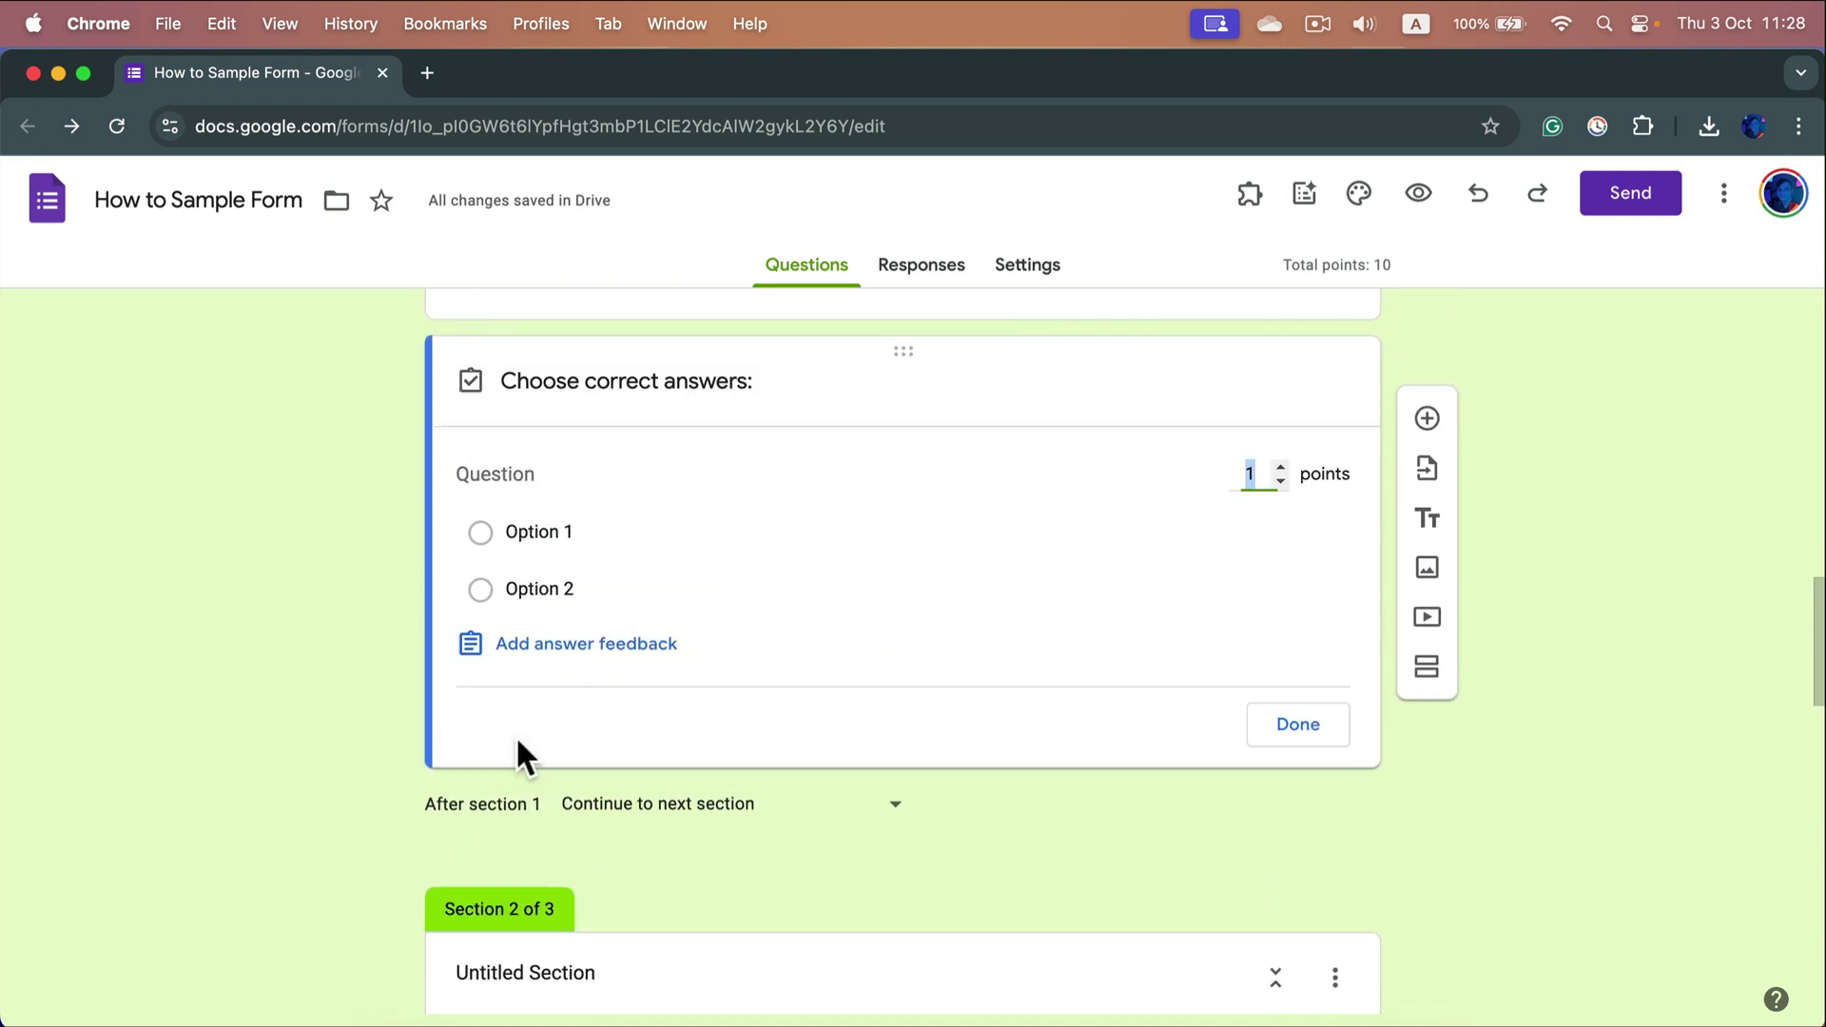
double_click(1280, 481)
click(1280, 481)
click(481, 534)
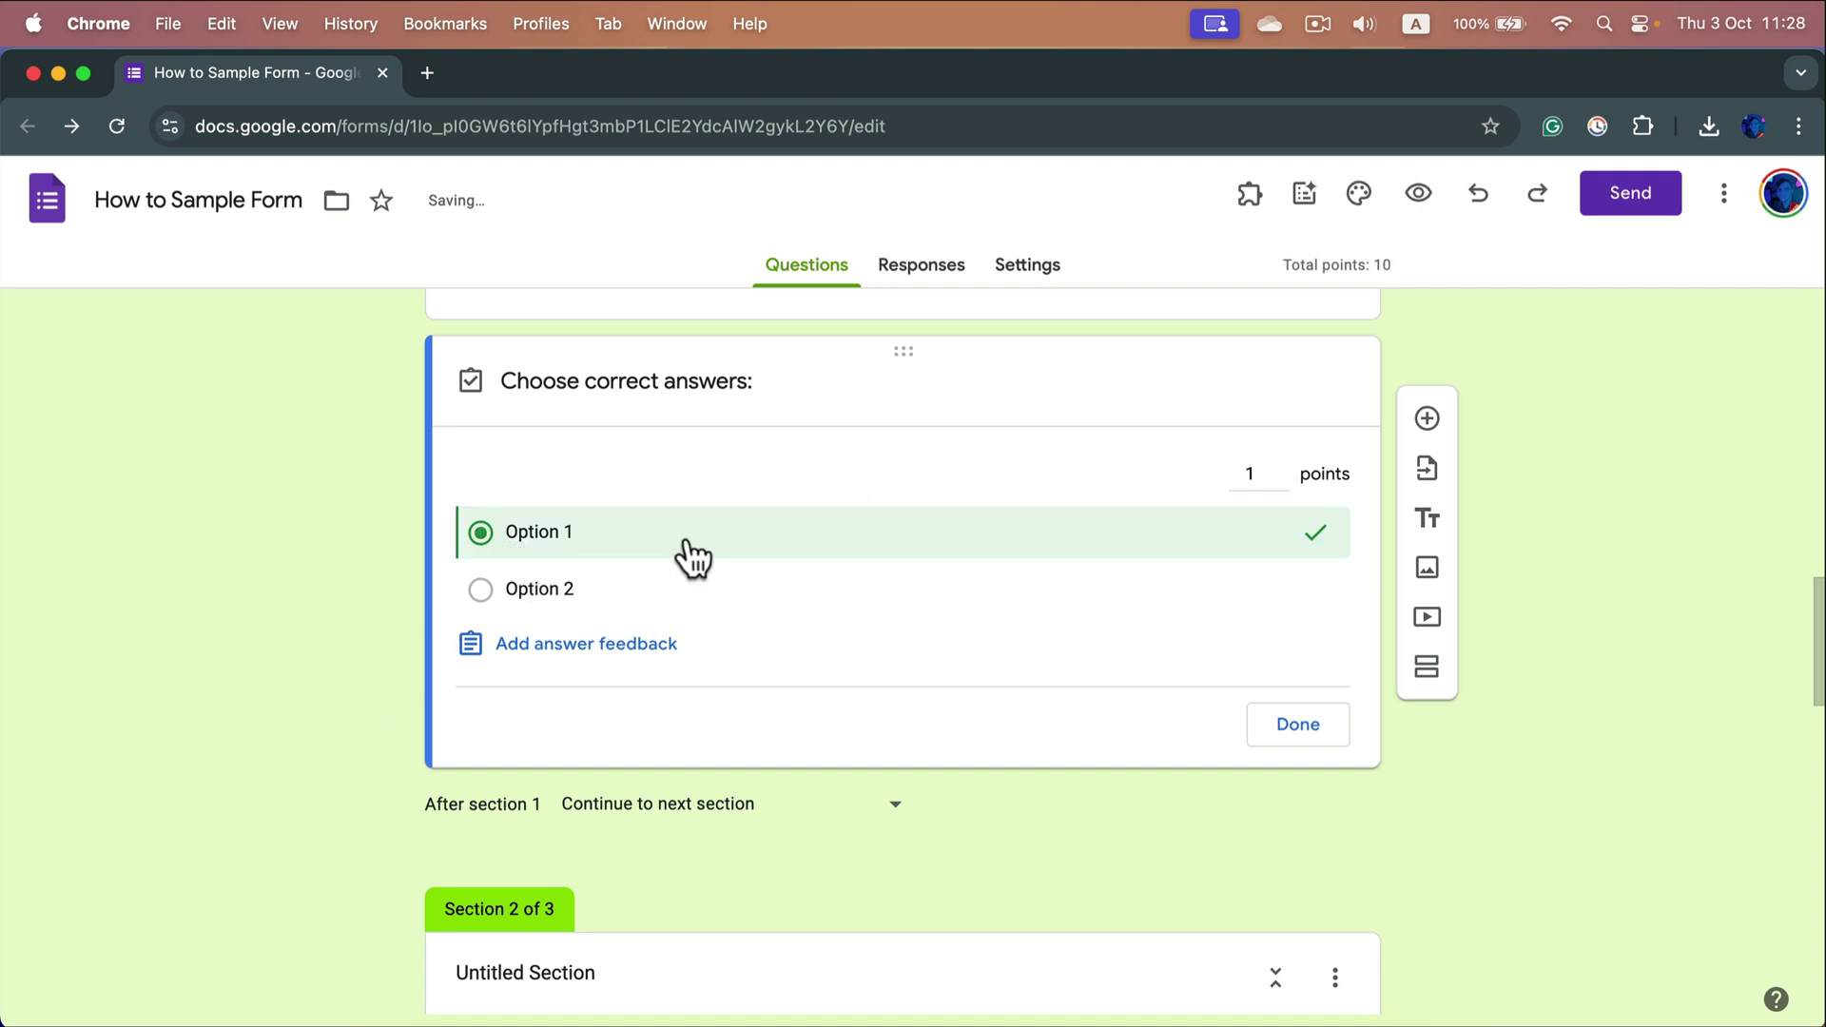
click(1304, 734)
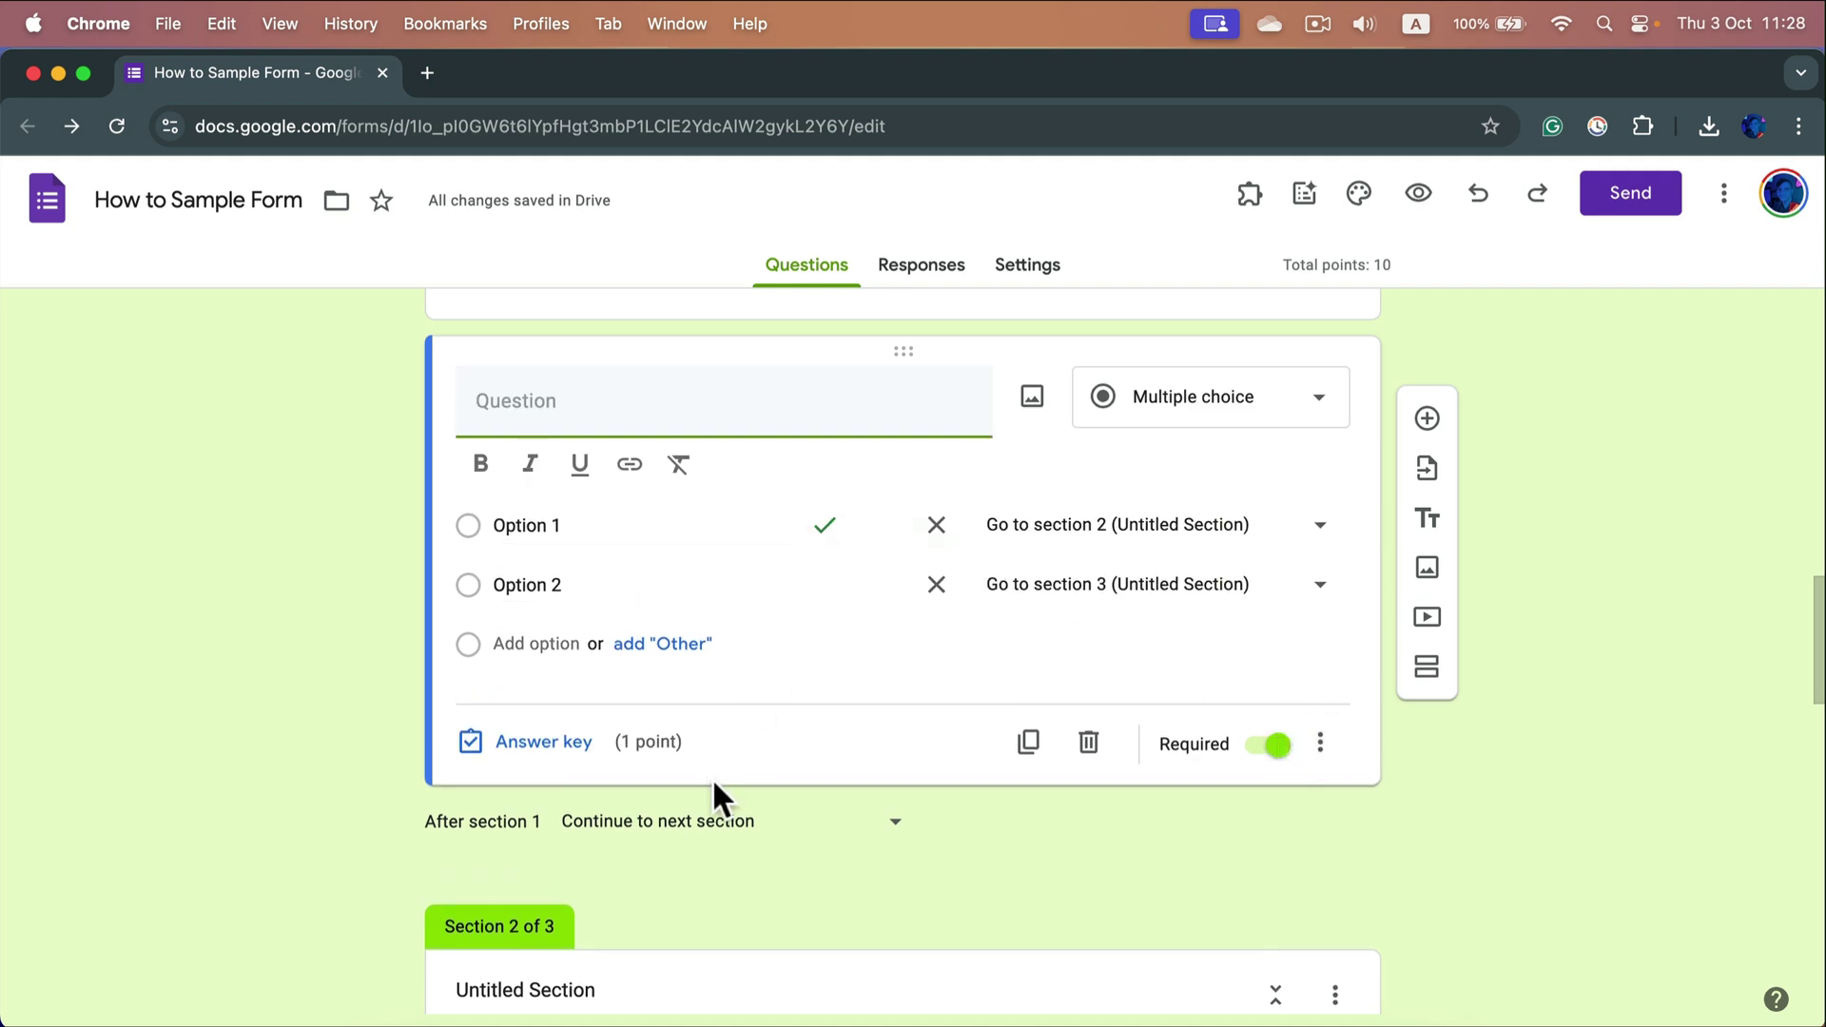
scroll(710, 780, up, 10)
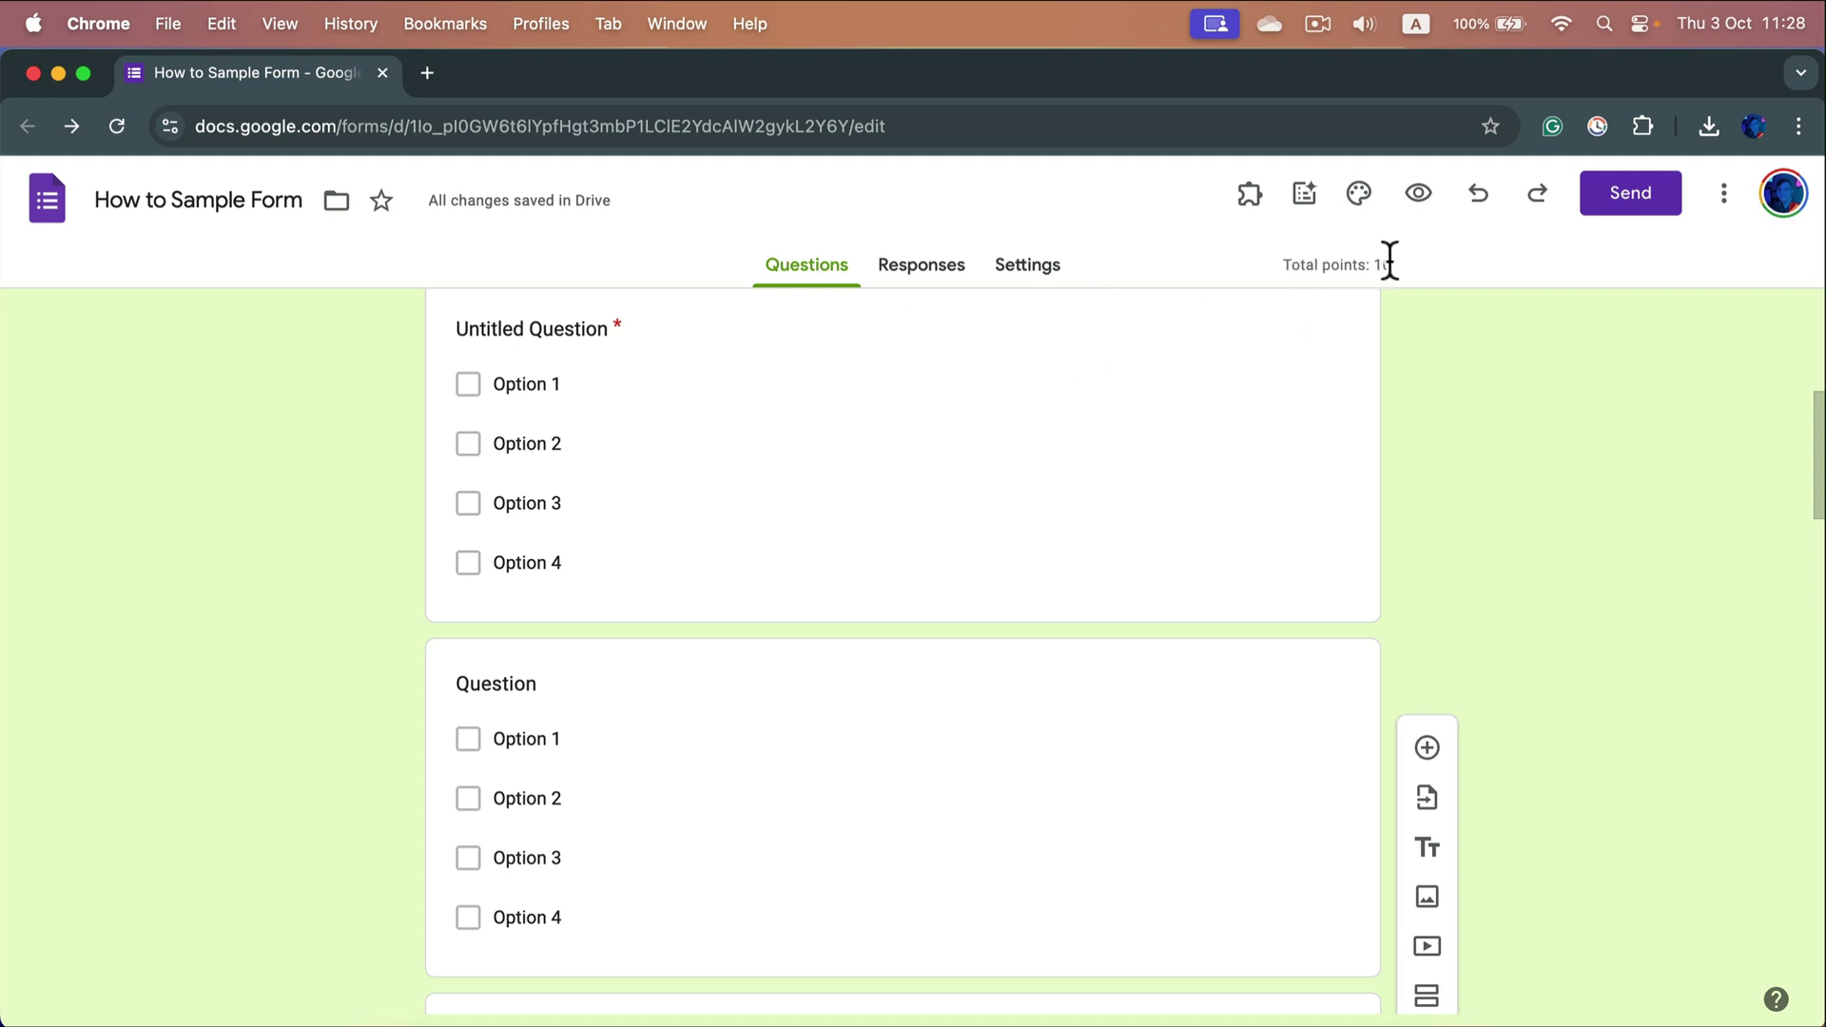
scroll(1043, 570, up, 5)
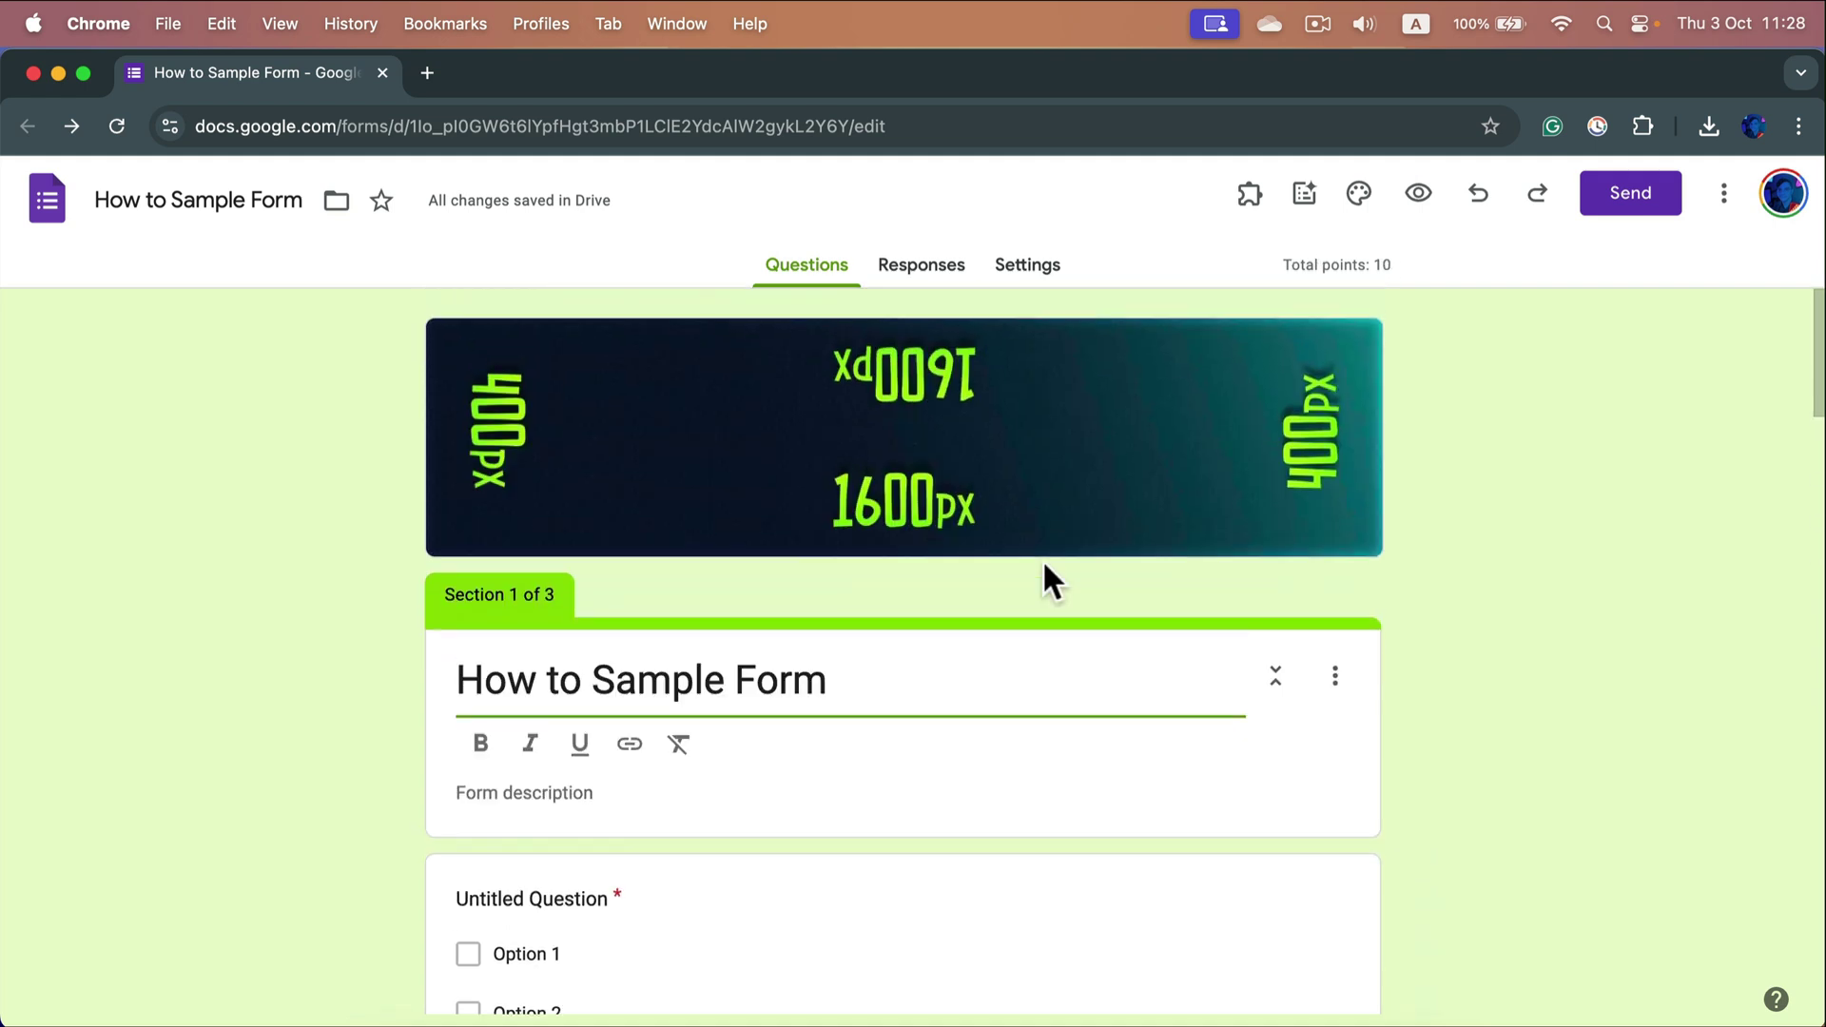
scroll(1042, 570, down, 7)
scroll(1035, 567, up, 3)
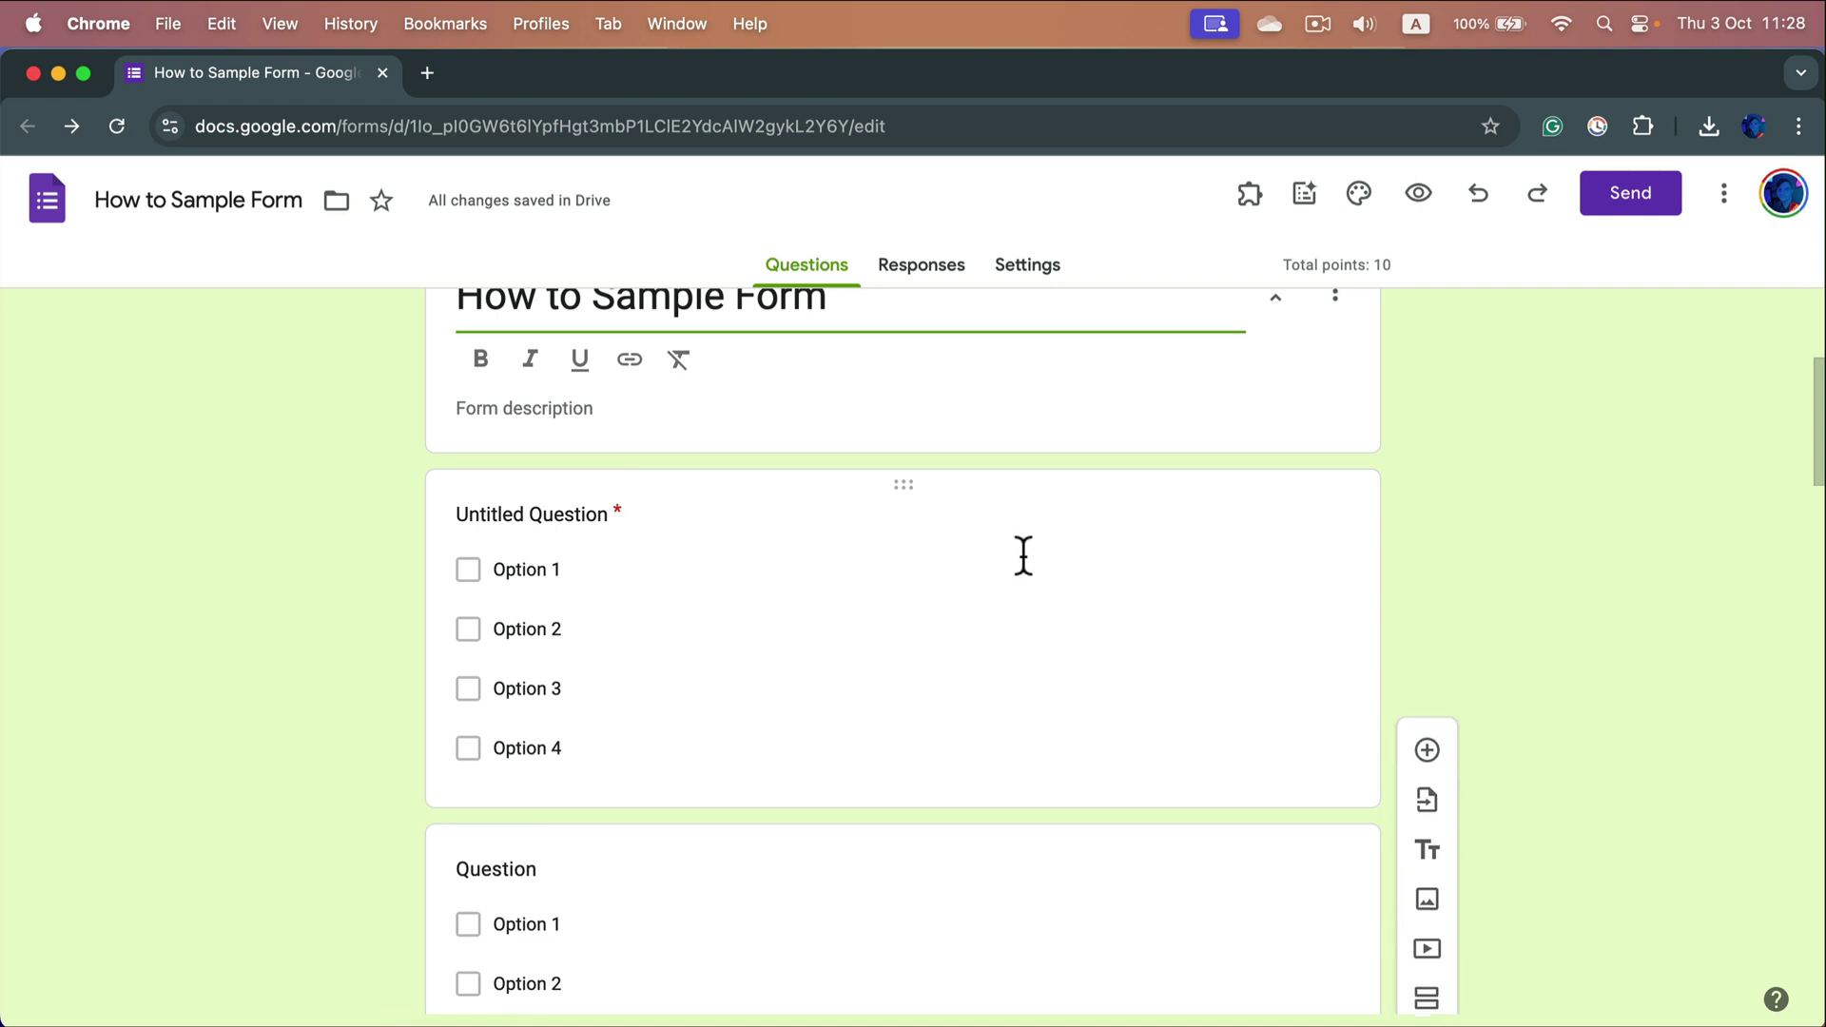
click(1023, 561)
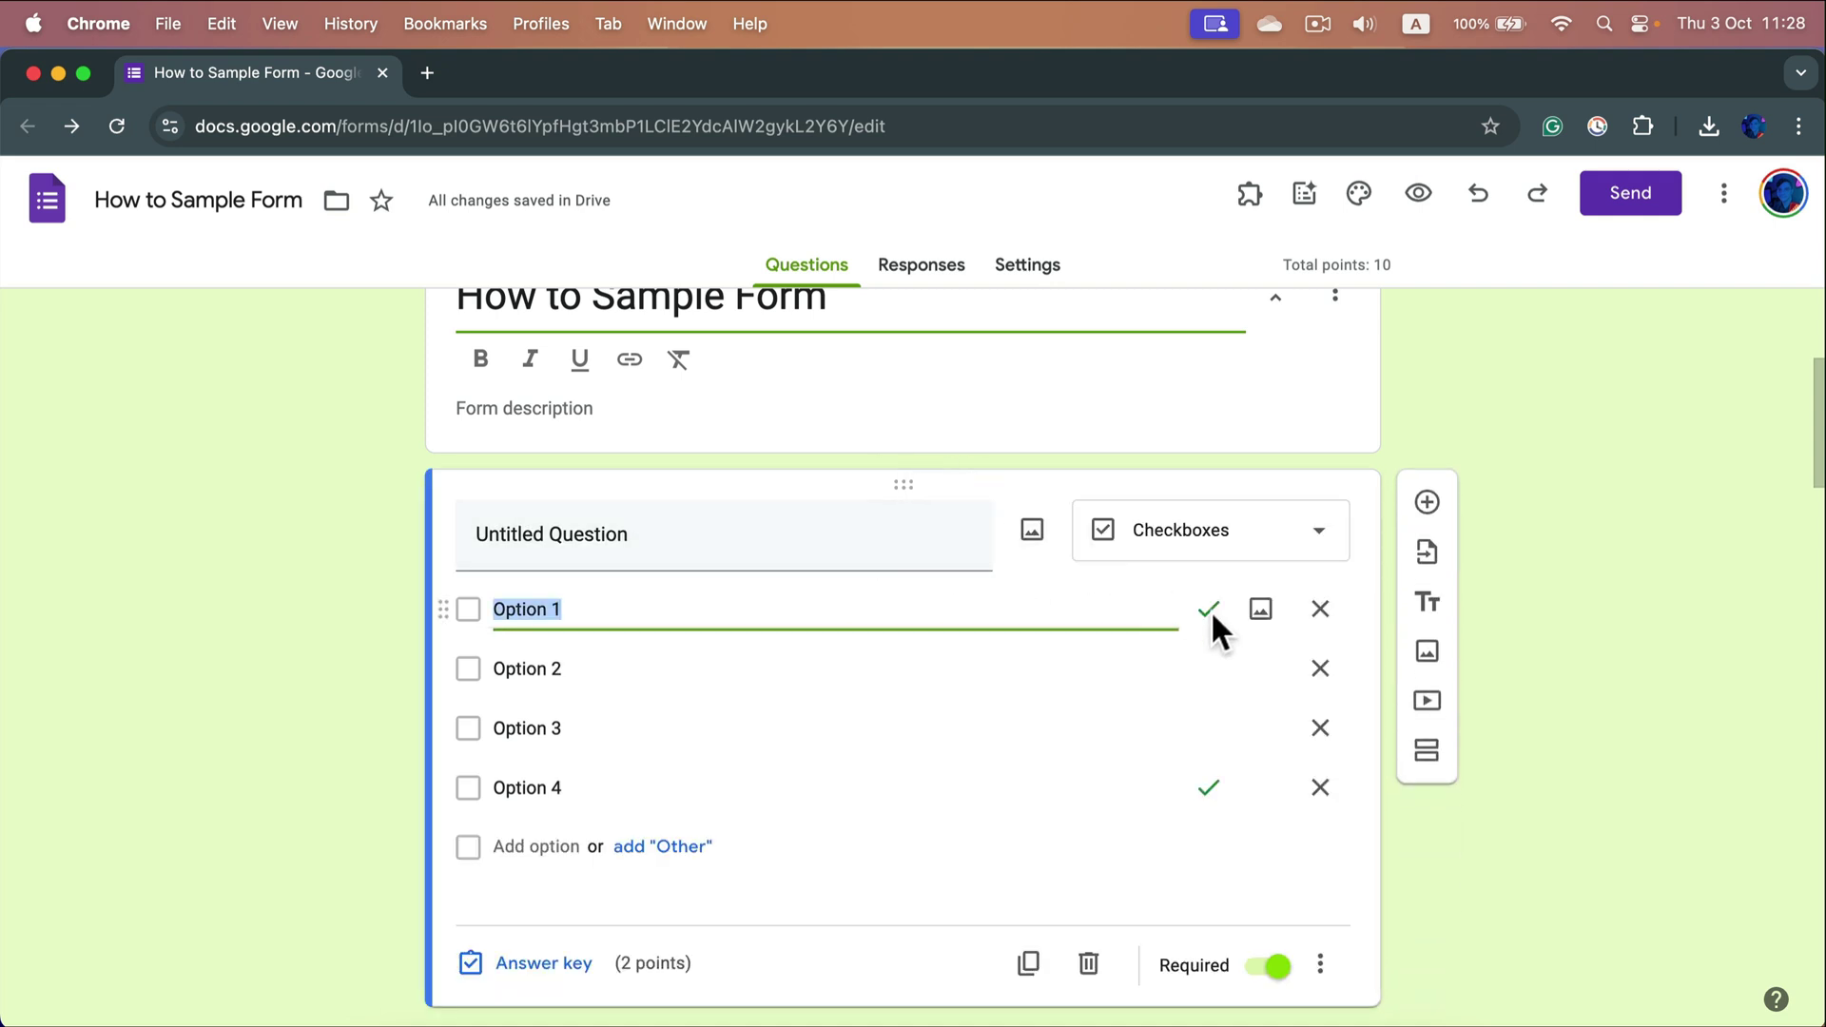
scroll(1171, 863, down, 10)
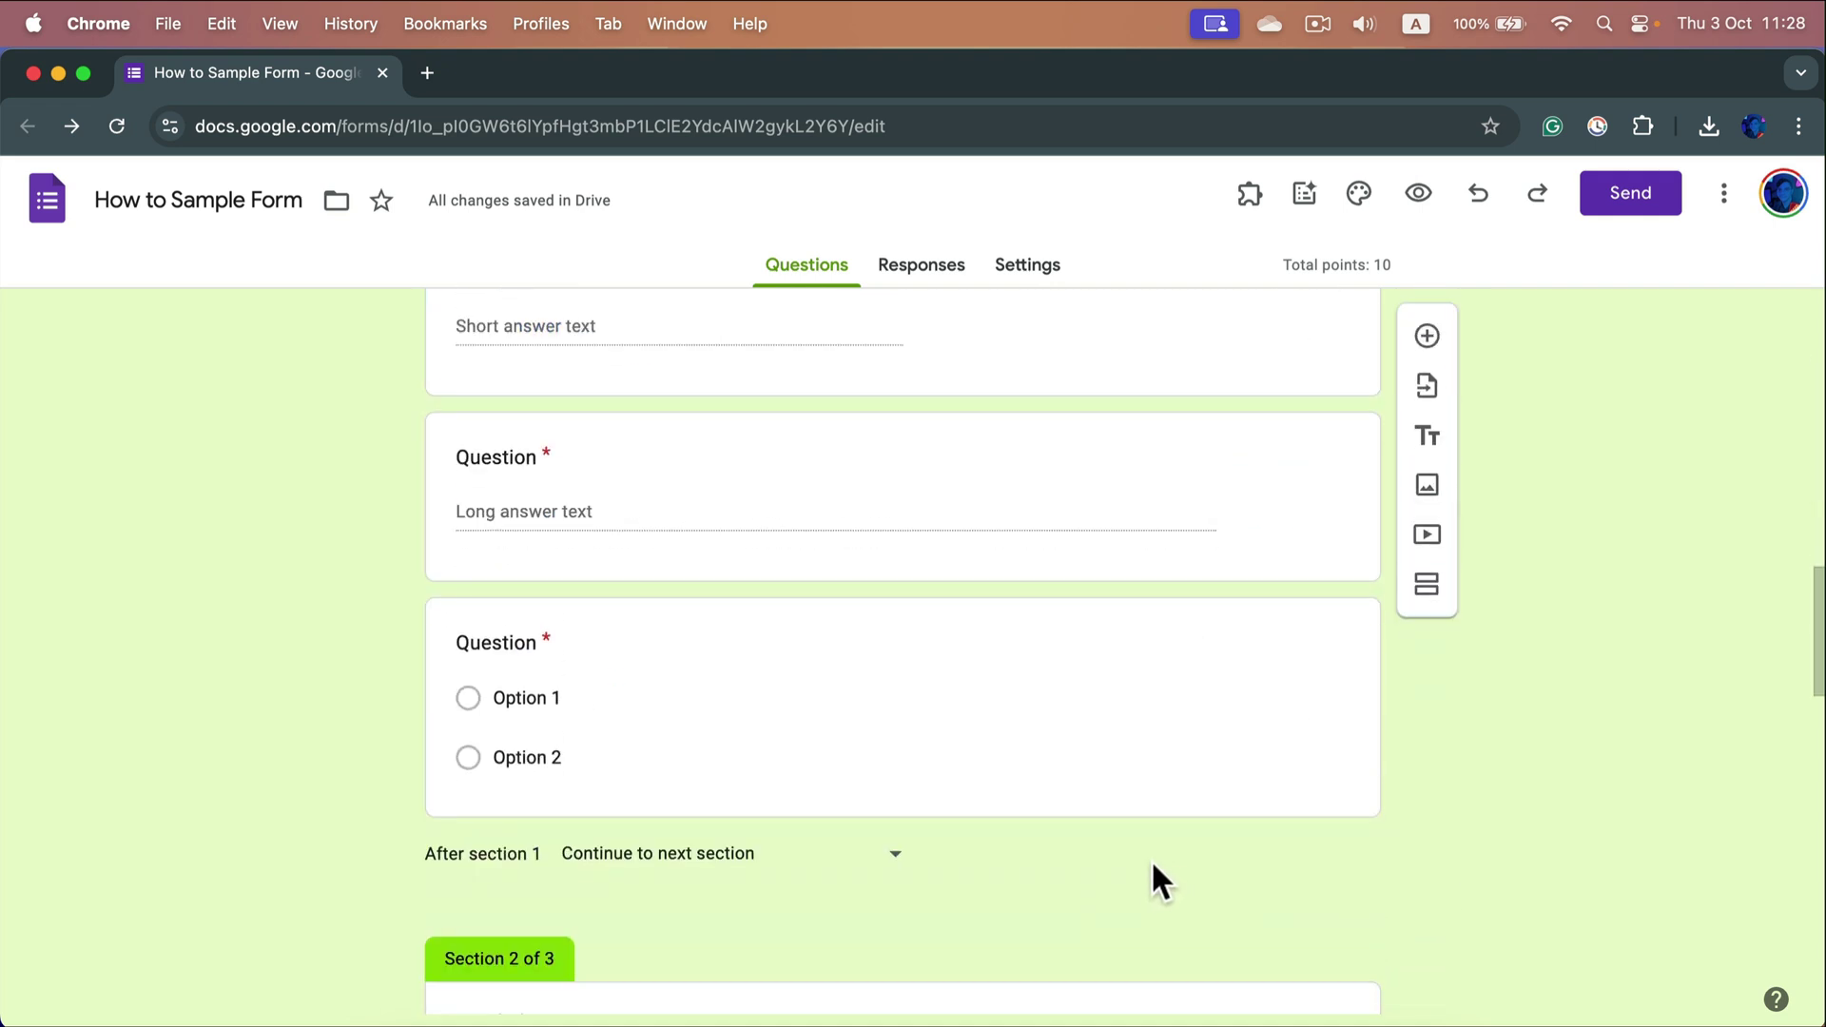
scroll(888, 680, down, 7)
click(879, 537)
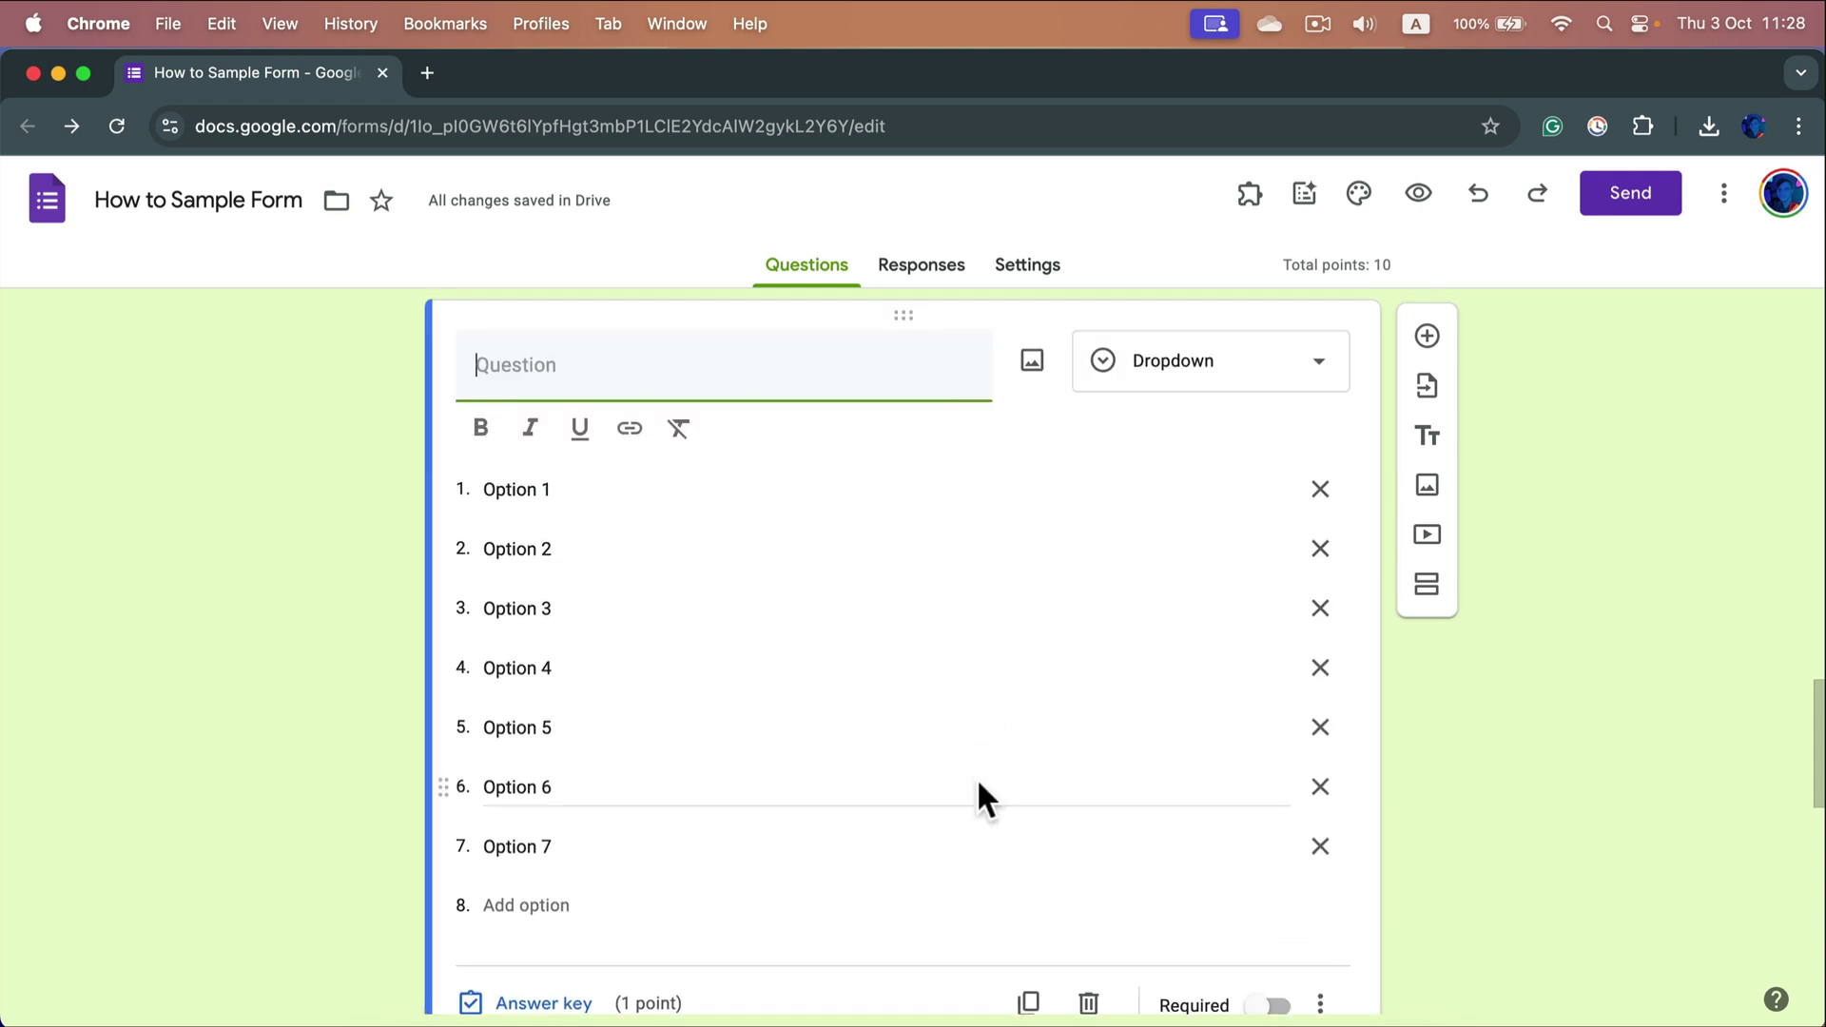
- Mark Option 3 as the dropdown question's correct answer, worth 1 point
scroll(585, 865, down, 2)
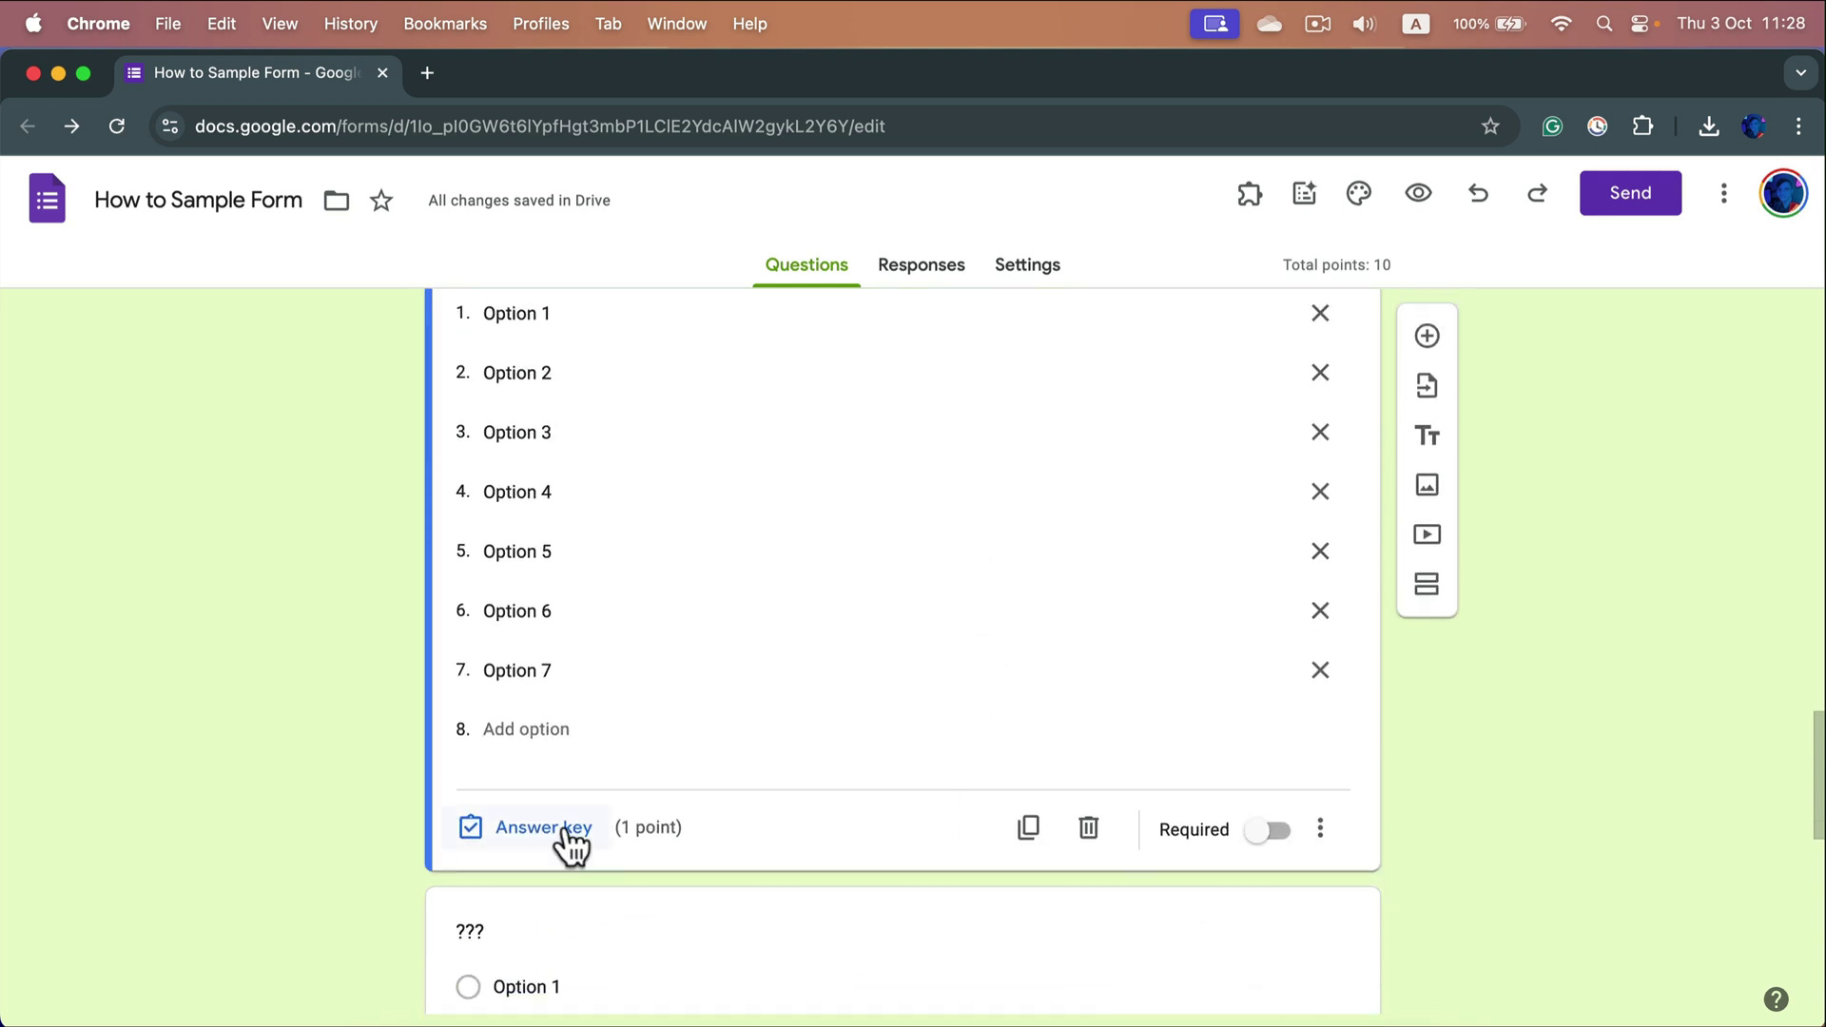
click(566, 830)
scroll(570, 751, down, 2)
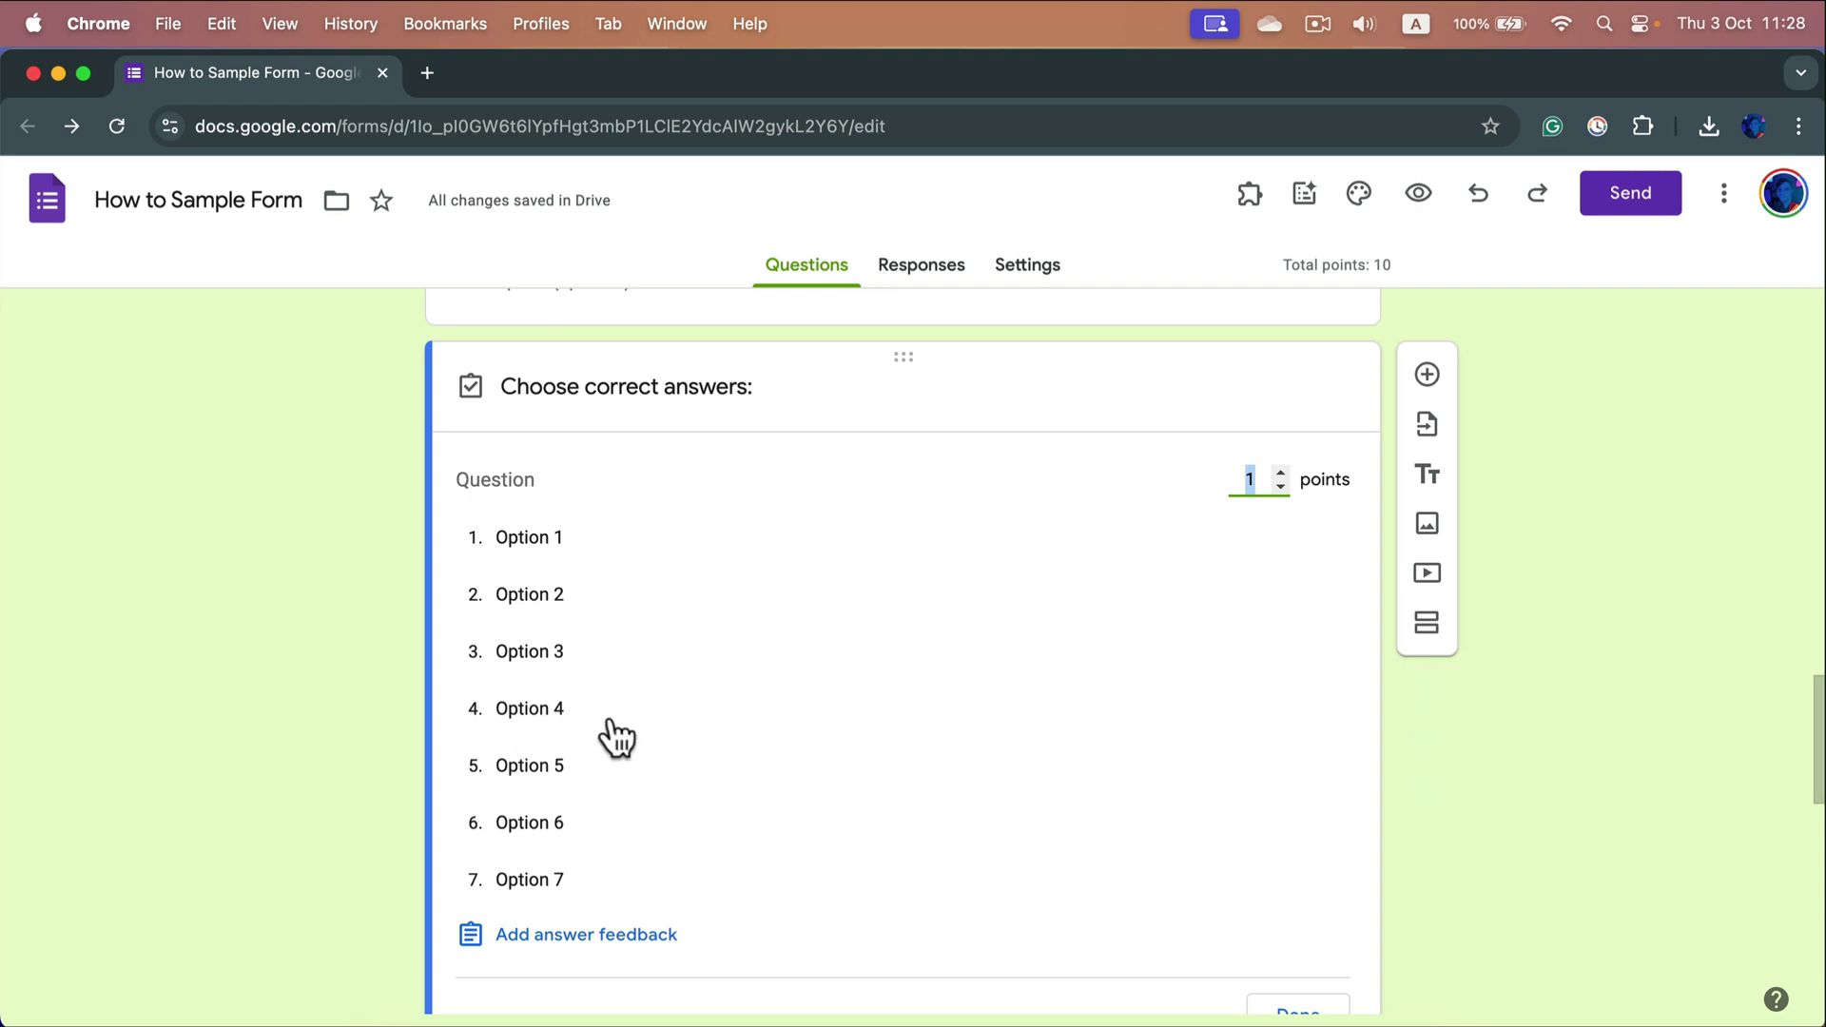
scroll(570, 741, down, 2)
click(557, 521)
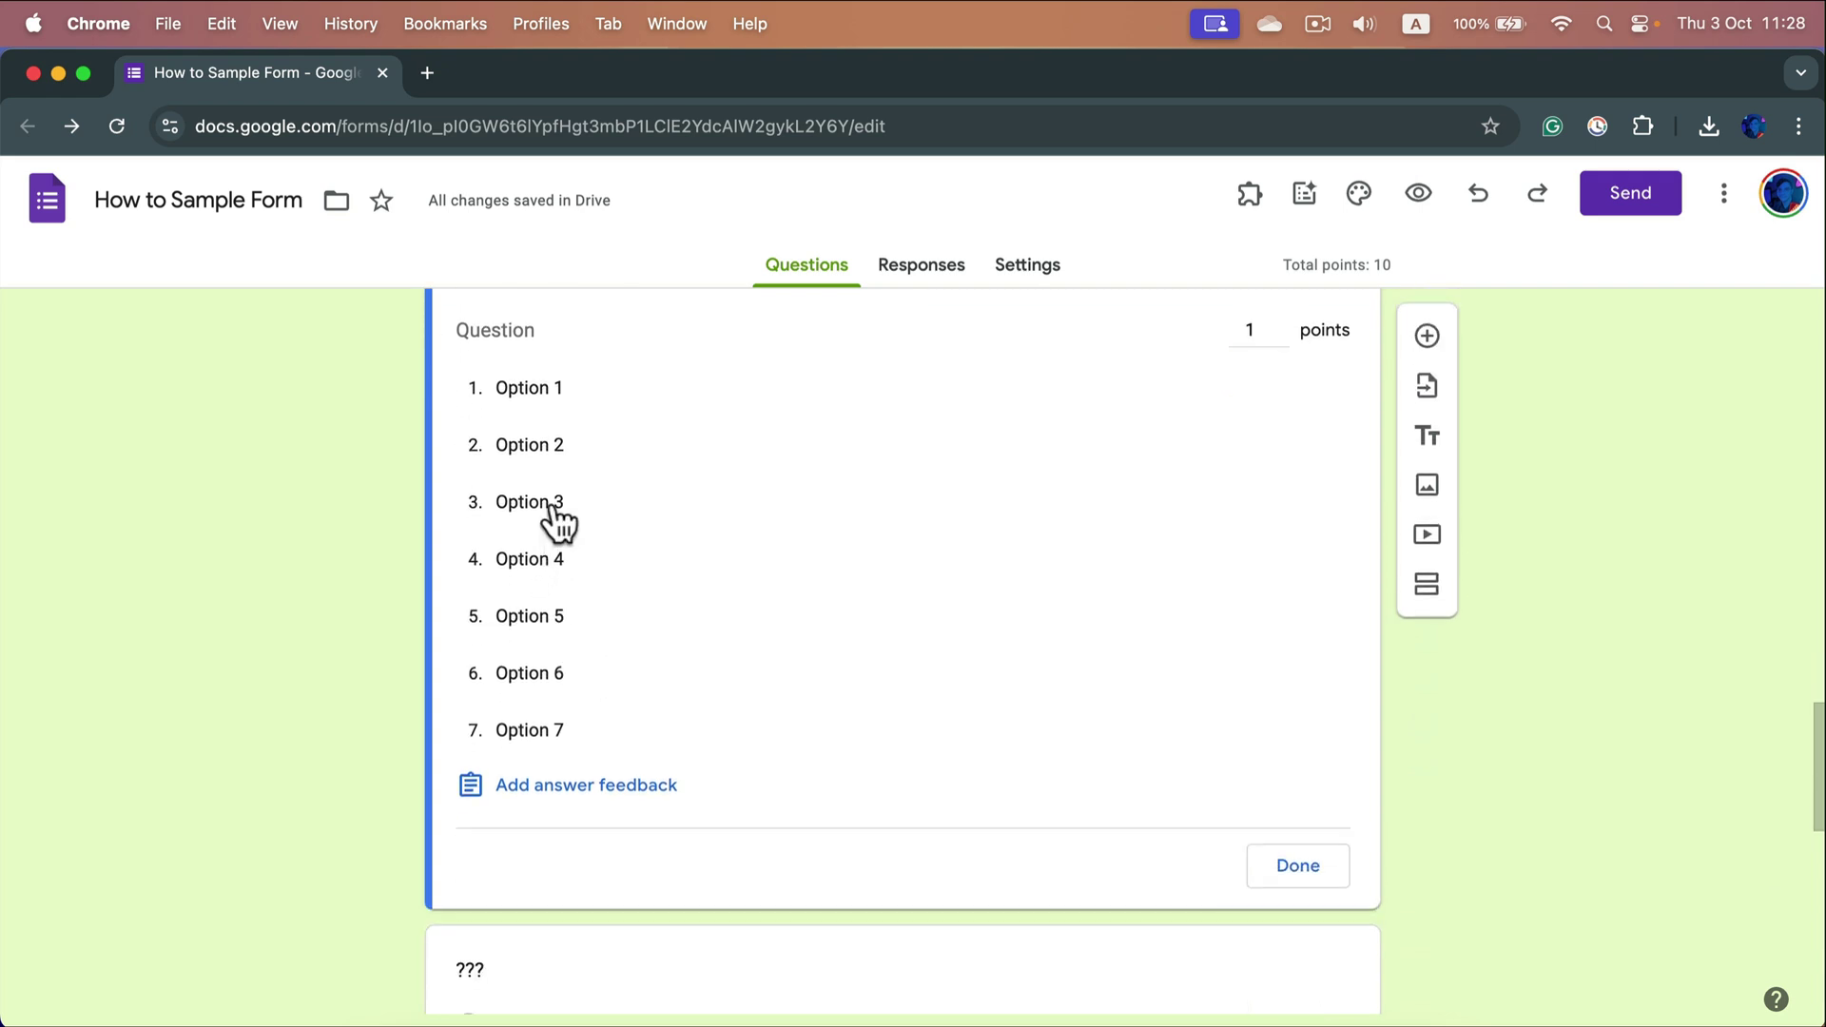
click(1301, 879)
scroll(1236, 761, down, 2)
scroll(1274, 844, down, 2)
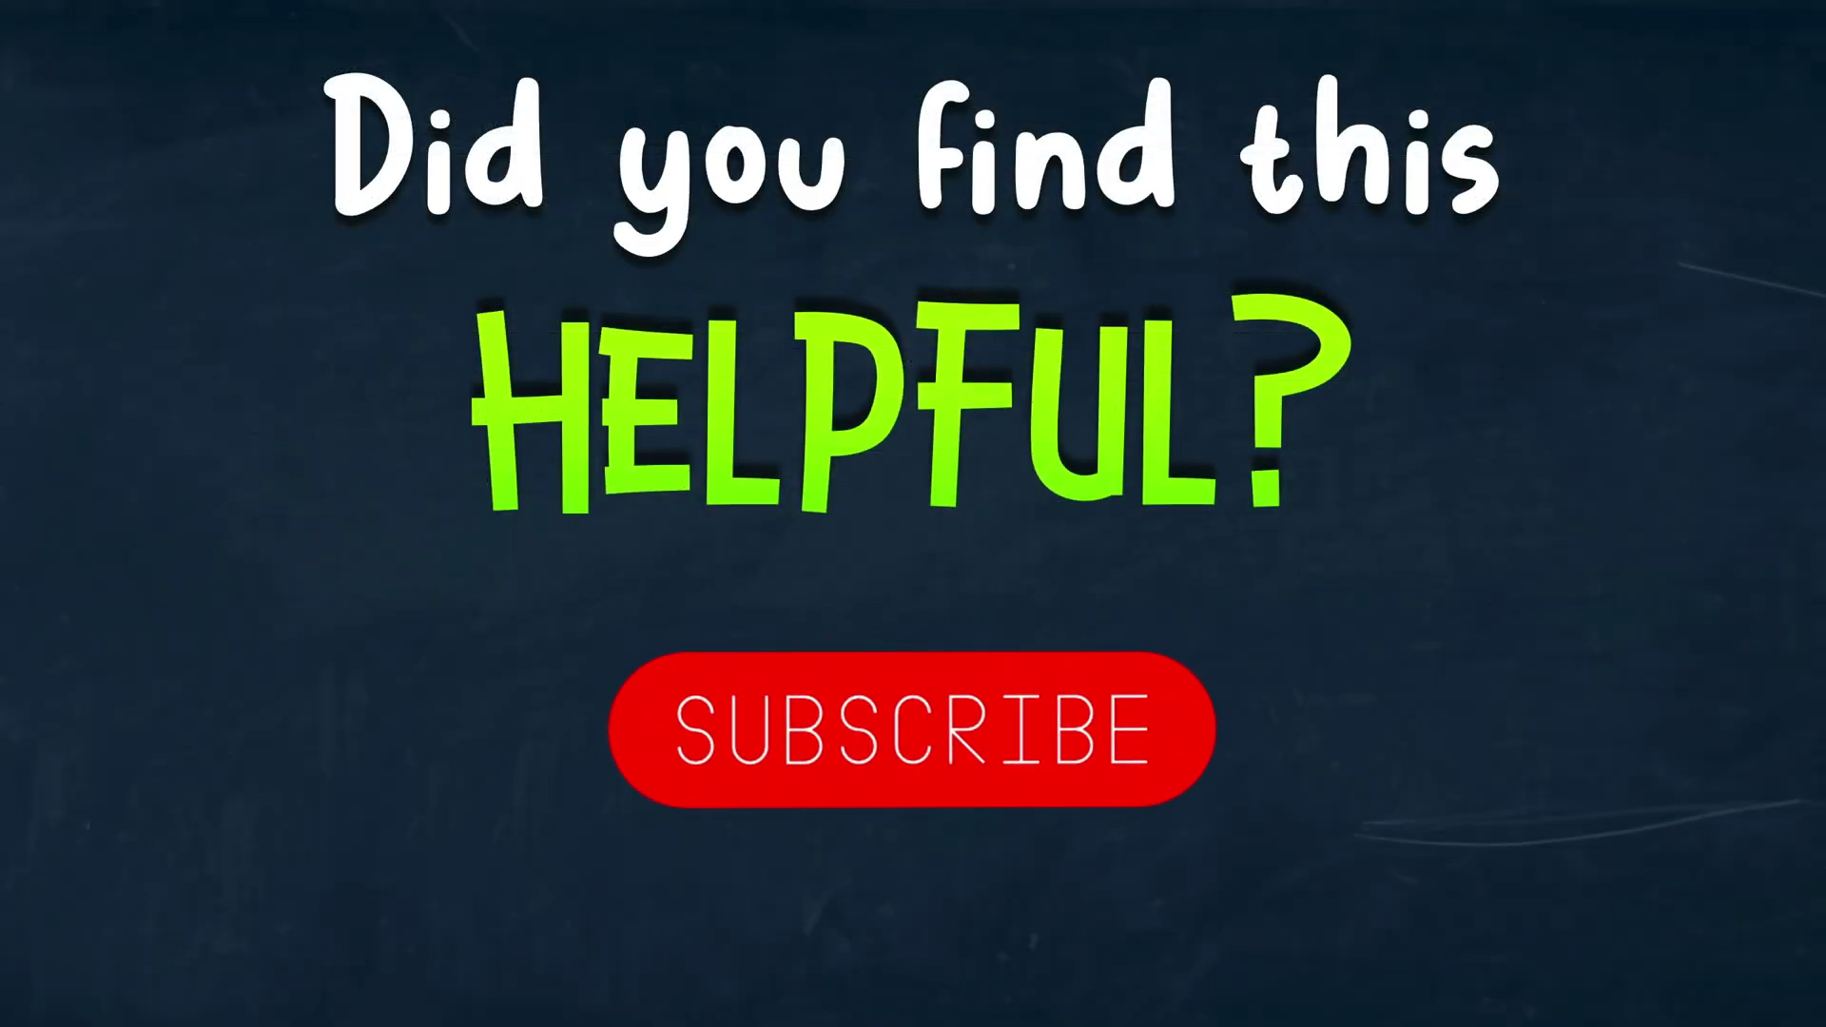